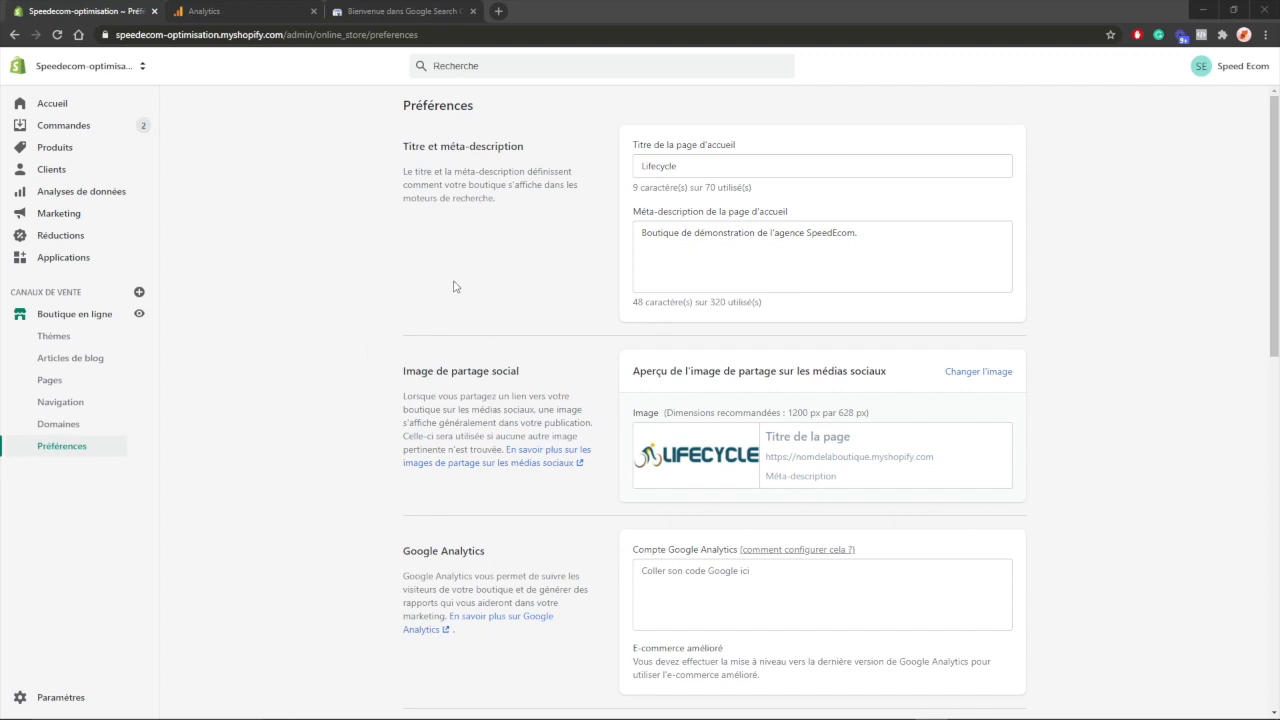
Step: Switch to Google Analytics and start the free setup with a property named speedecom optimisation GA 4, France time zone and euro currency
left_click(365, 8)
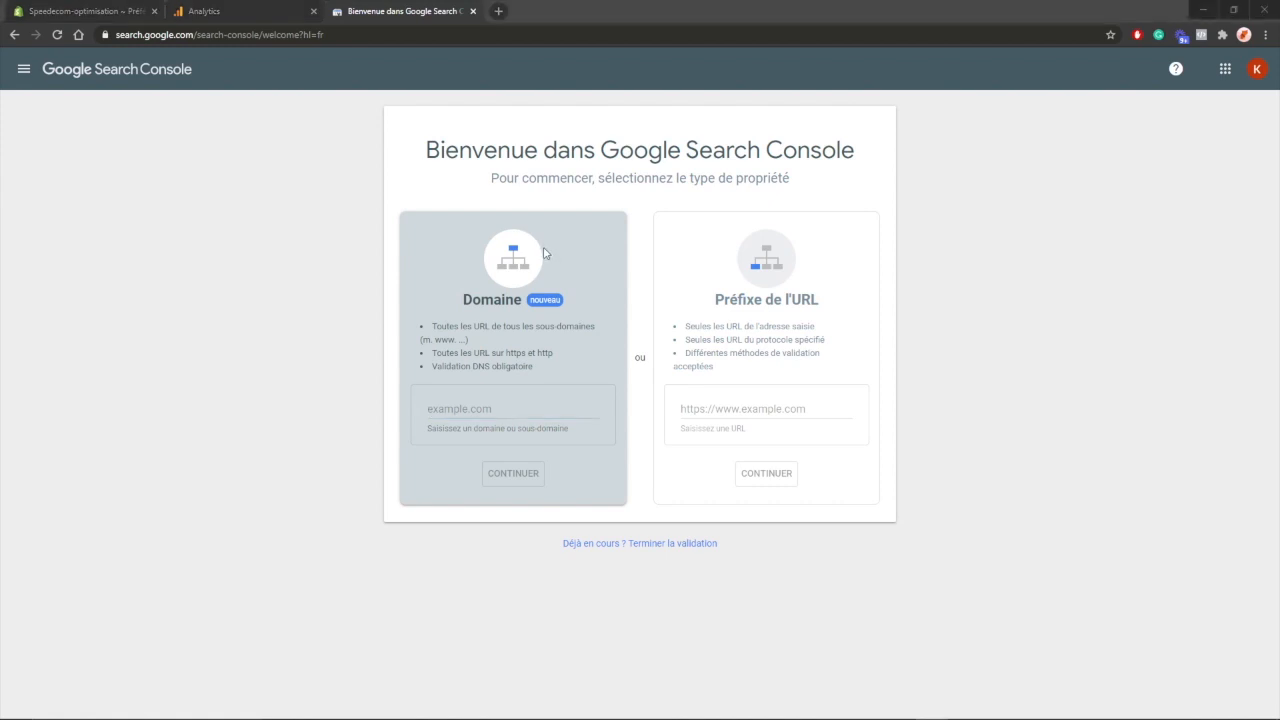
left_click(271, 17)
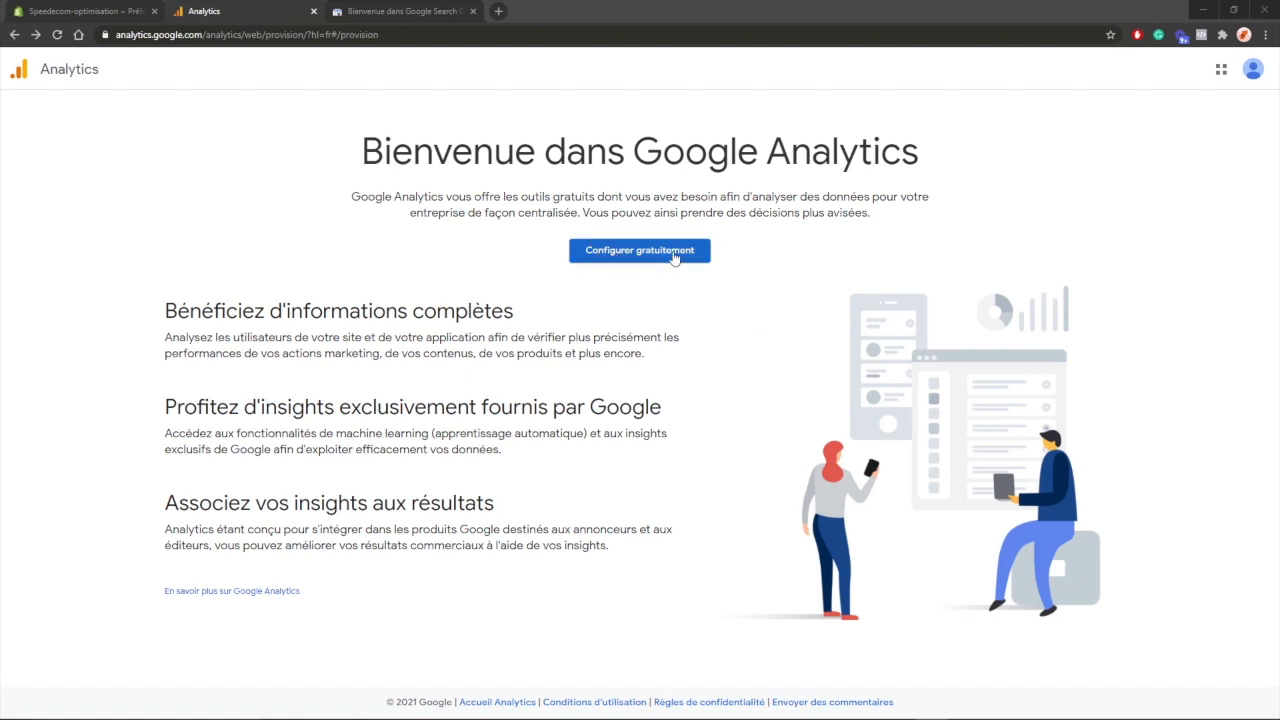
left_click(633, 252)
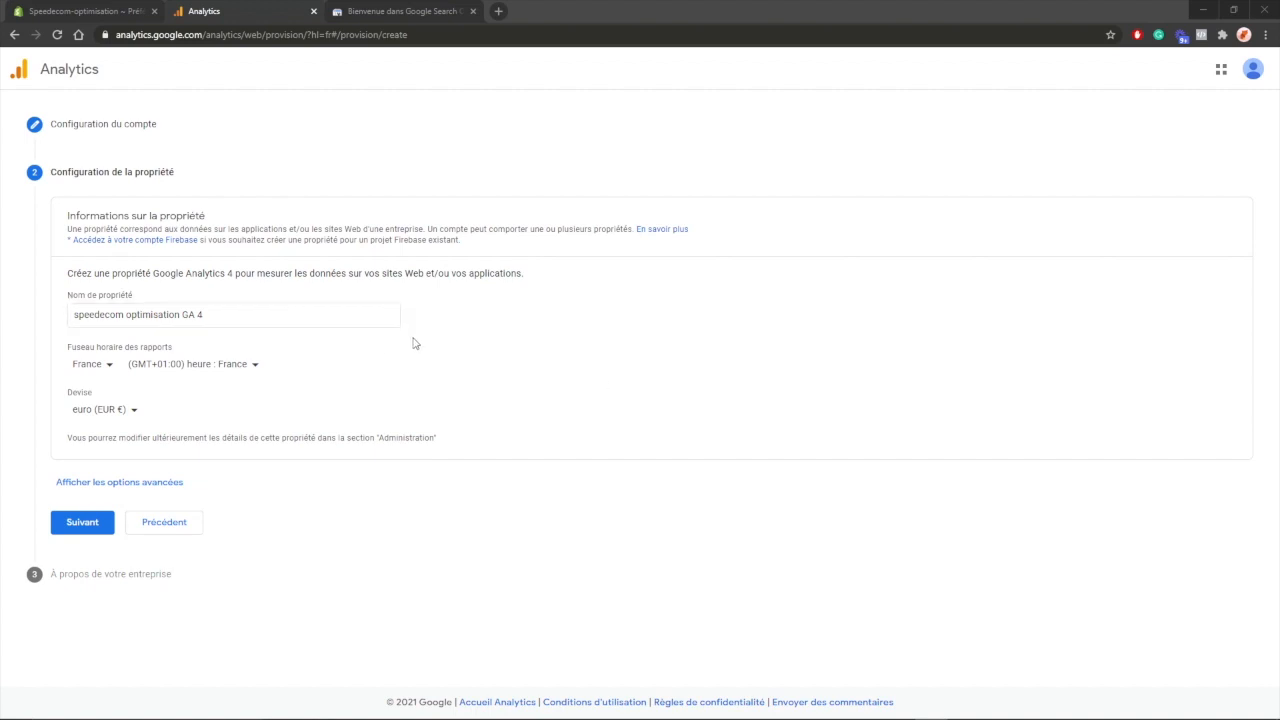
left_click(110, 6)
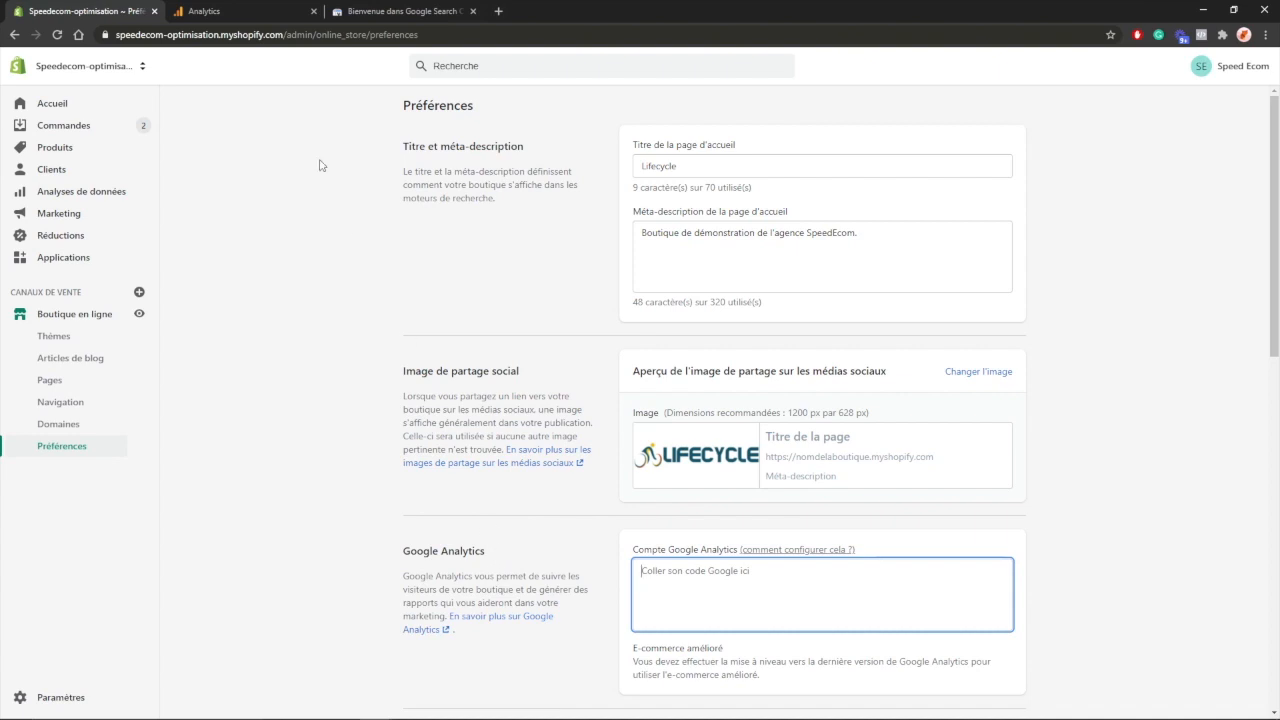
left_click(267, 12)
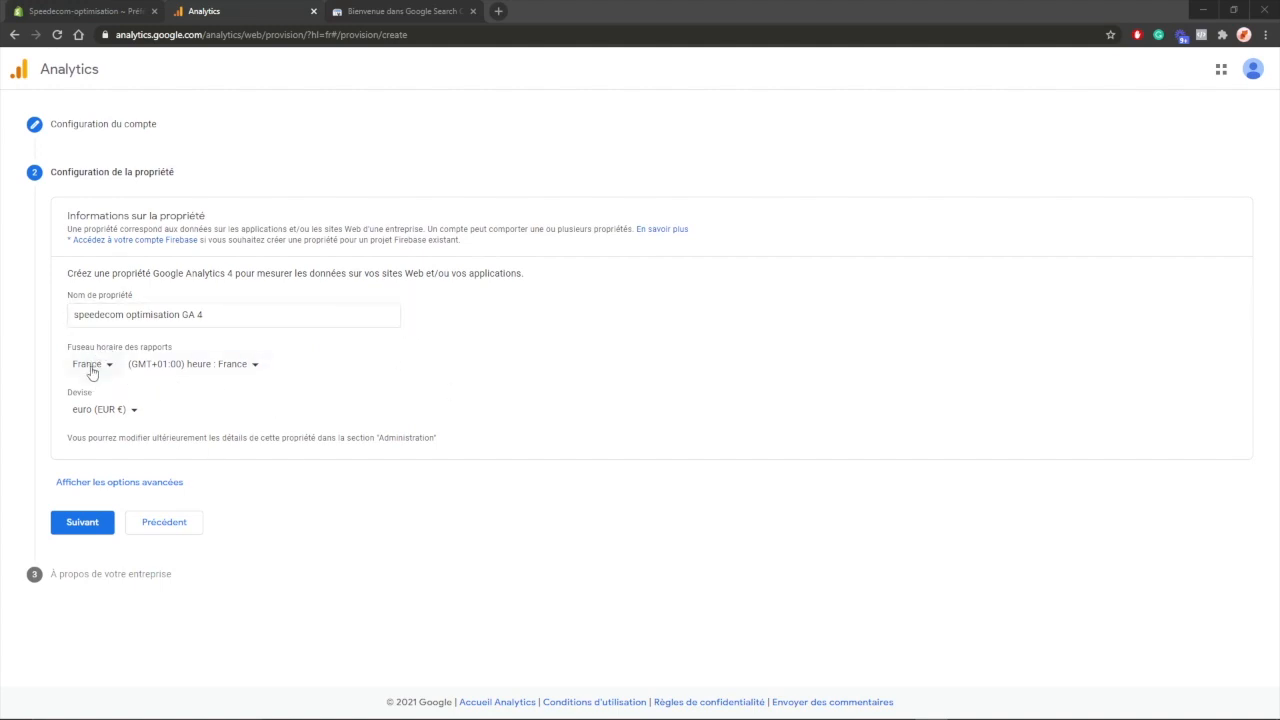
left_click(105, 487)
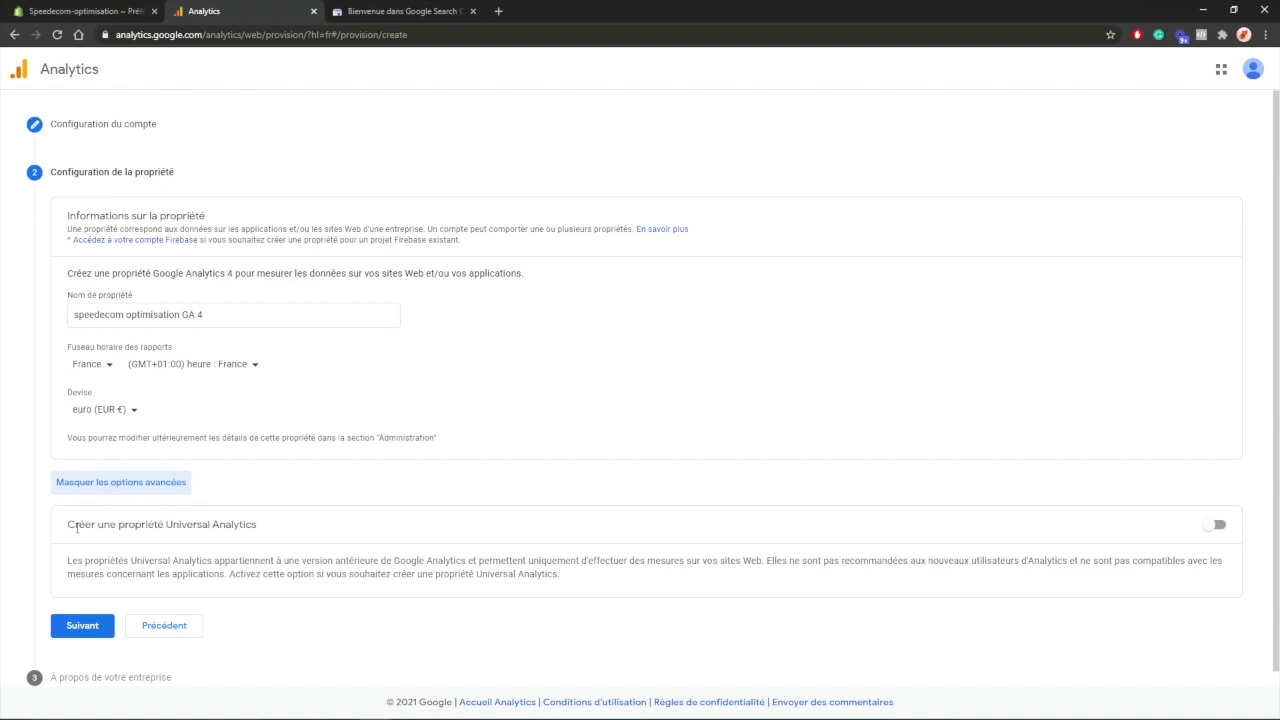
scroll(480, 528, "down", 1)
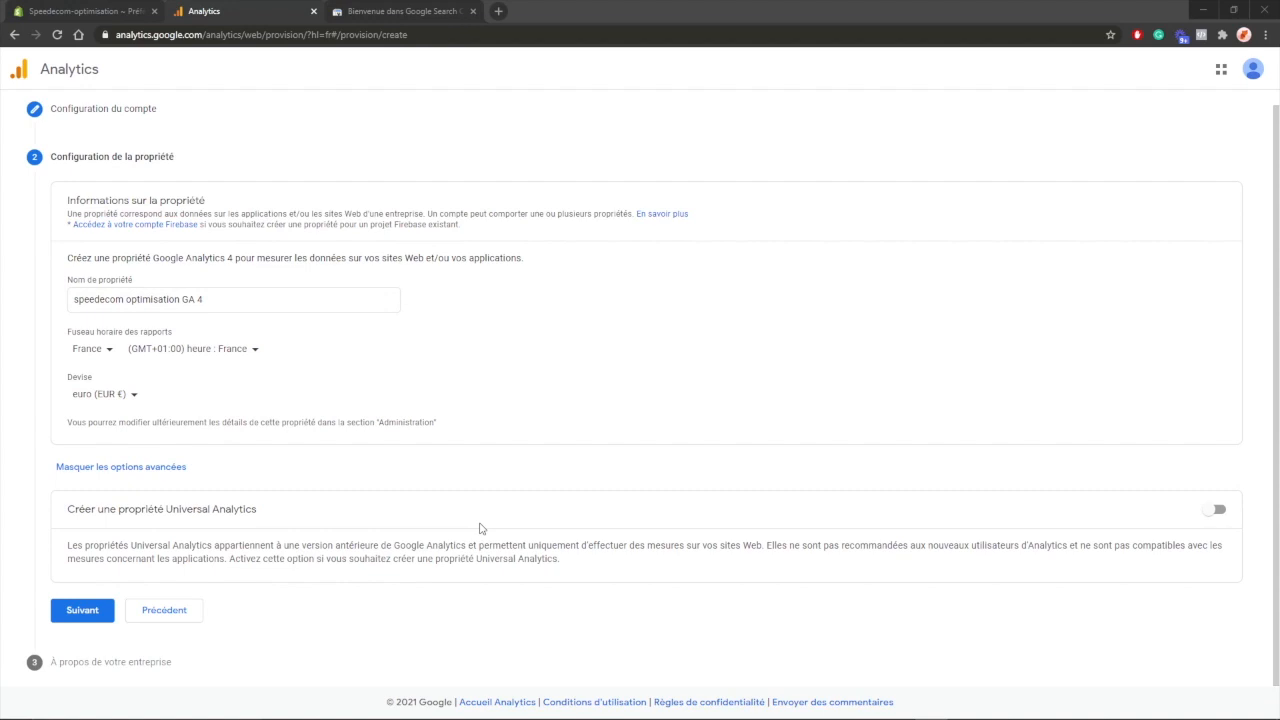
left_click(1216, 510)
scroll(500, 486, "down", 3)
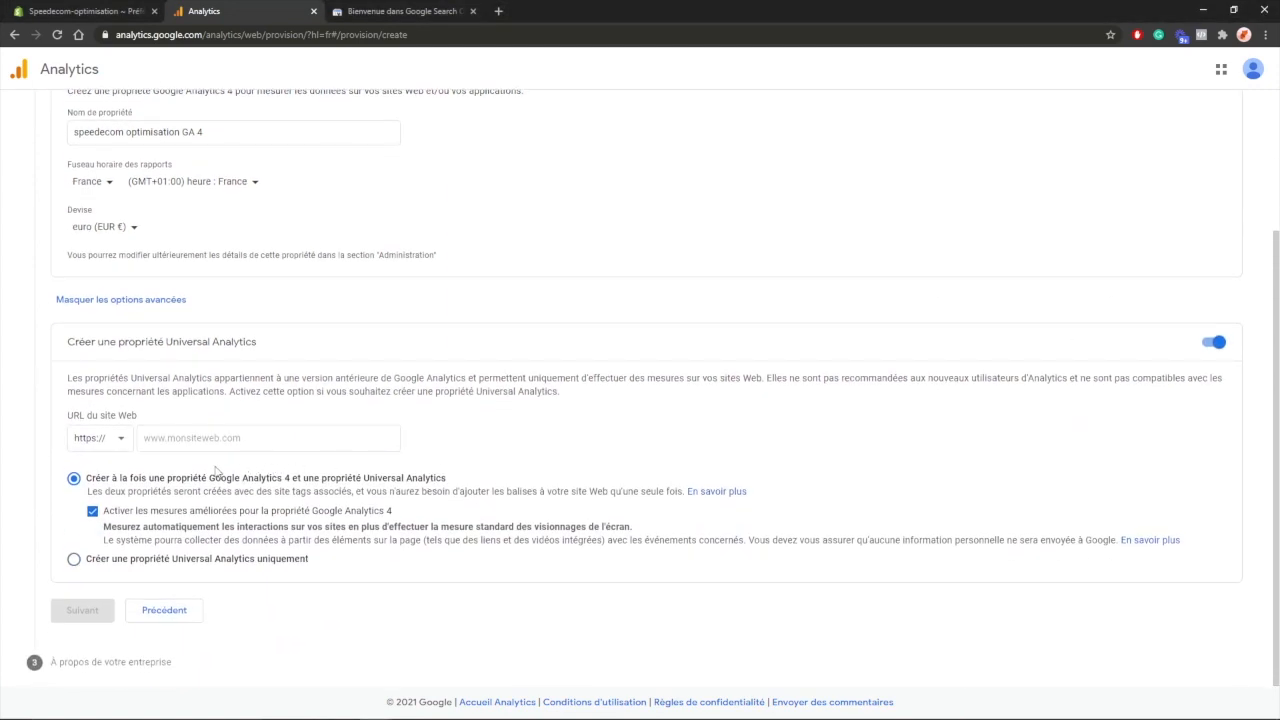
left_click(262, 437)
type("speedecom-optimisation.myshopify.com/")
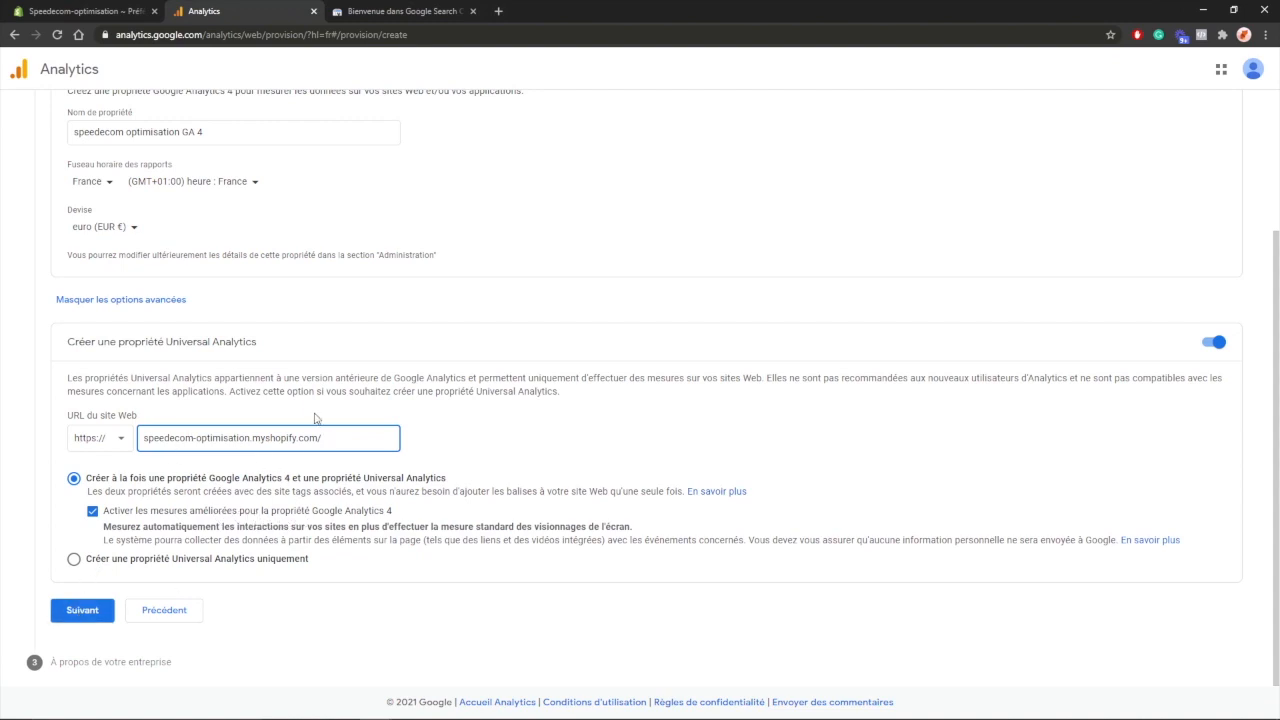
left_click(84, 609)
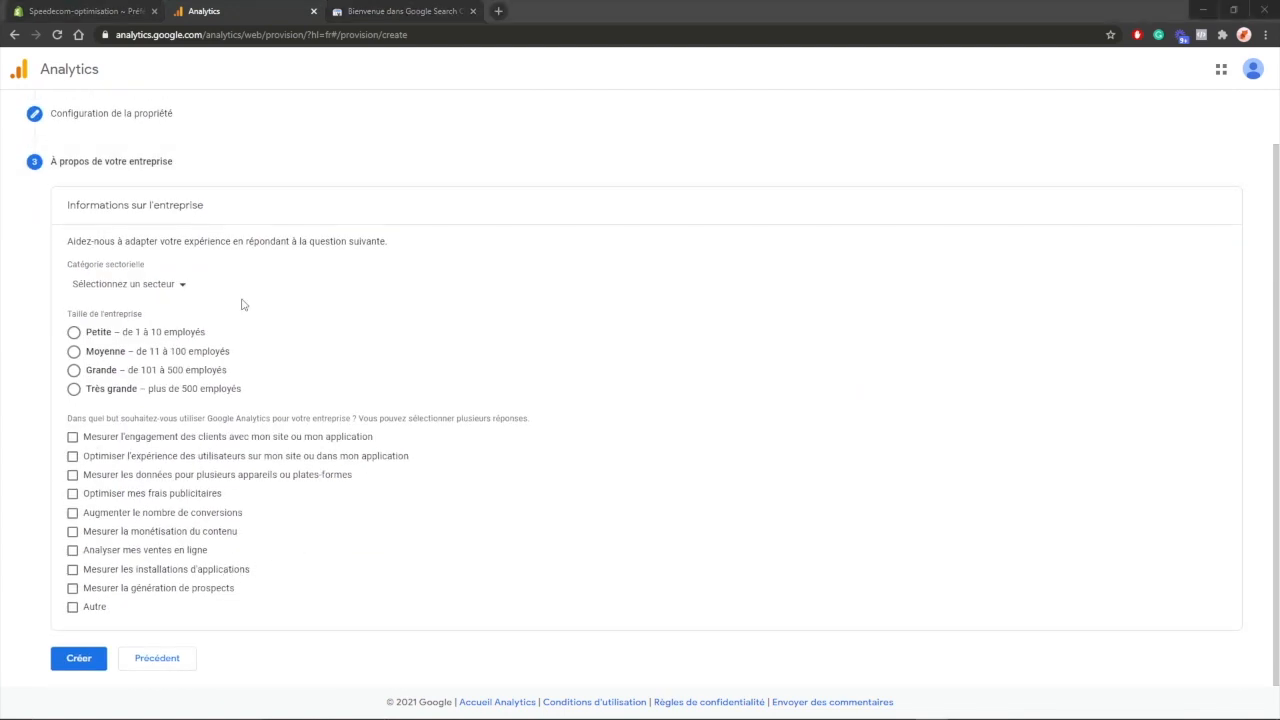
Step: Set the business sector to Shopping and the company size to Petite (1 to 10 employees)
left_click(165, 286)
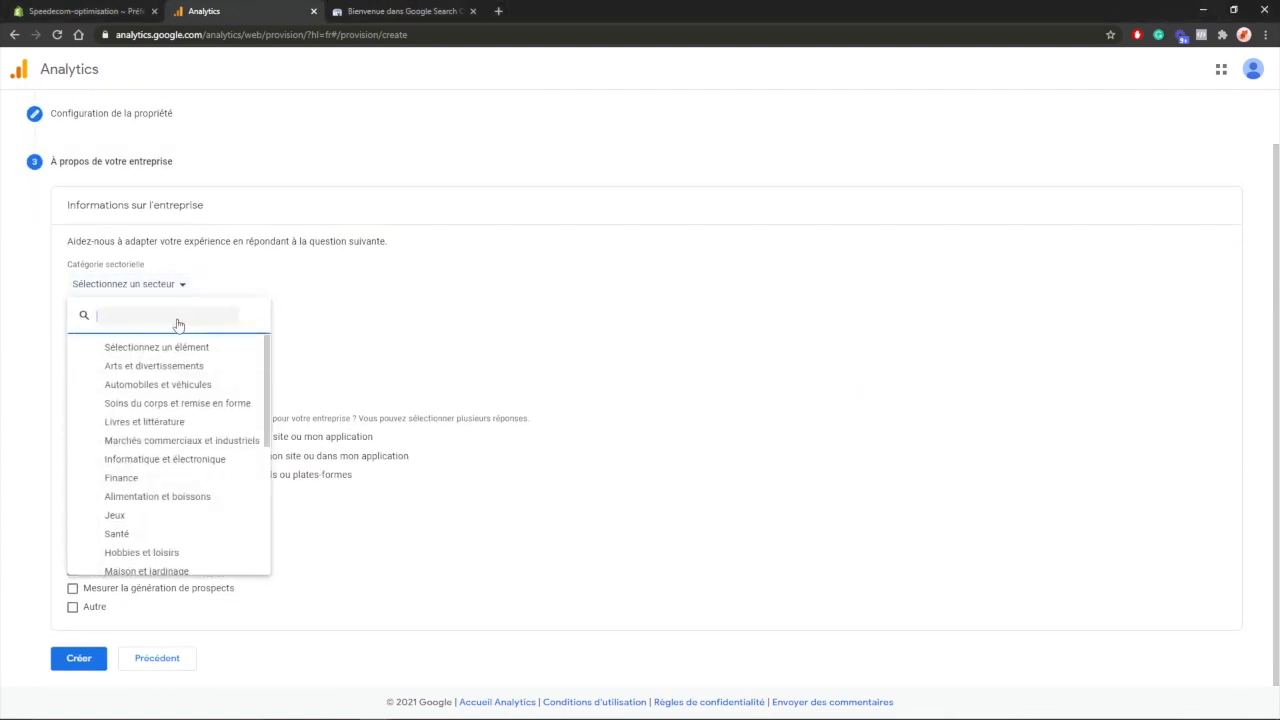
scroll(163, 404, "down", 5)
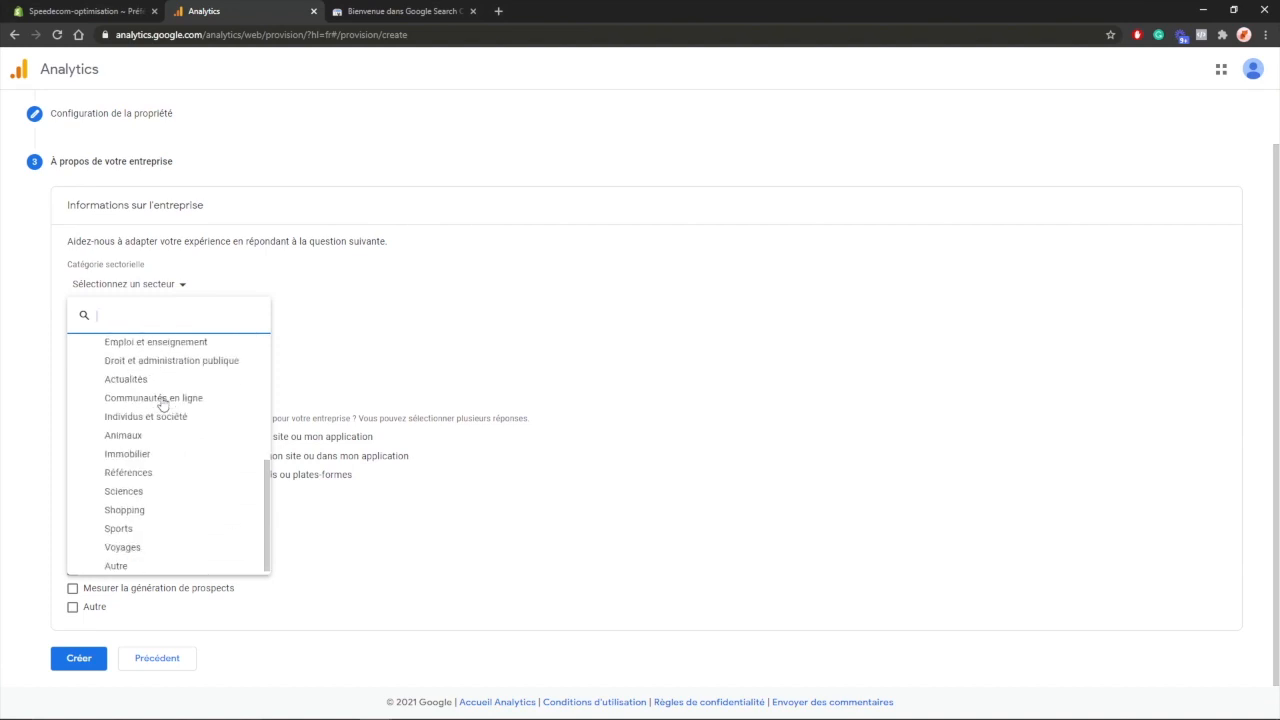
left_click(157, 510)
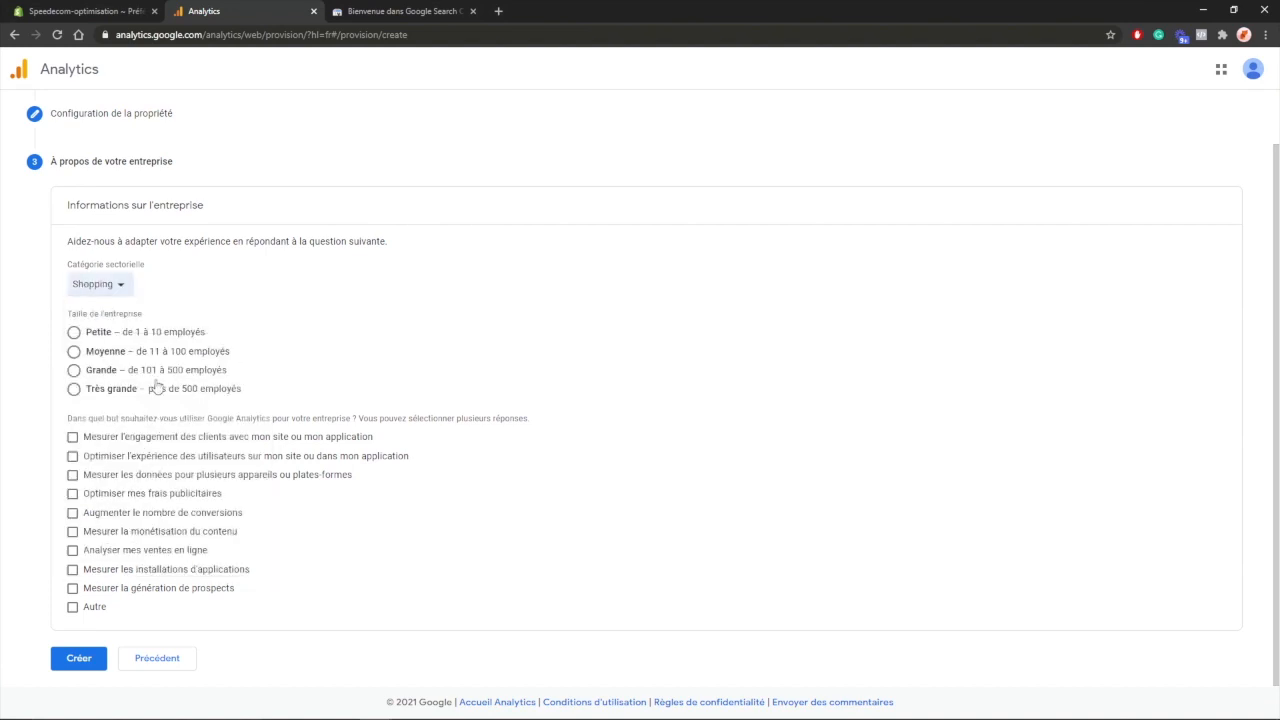
left_click(74, 332)
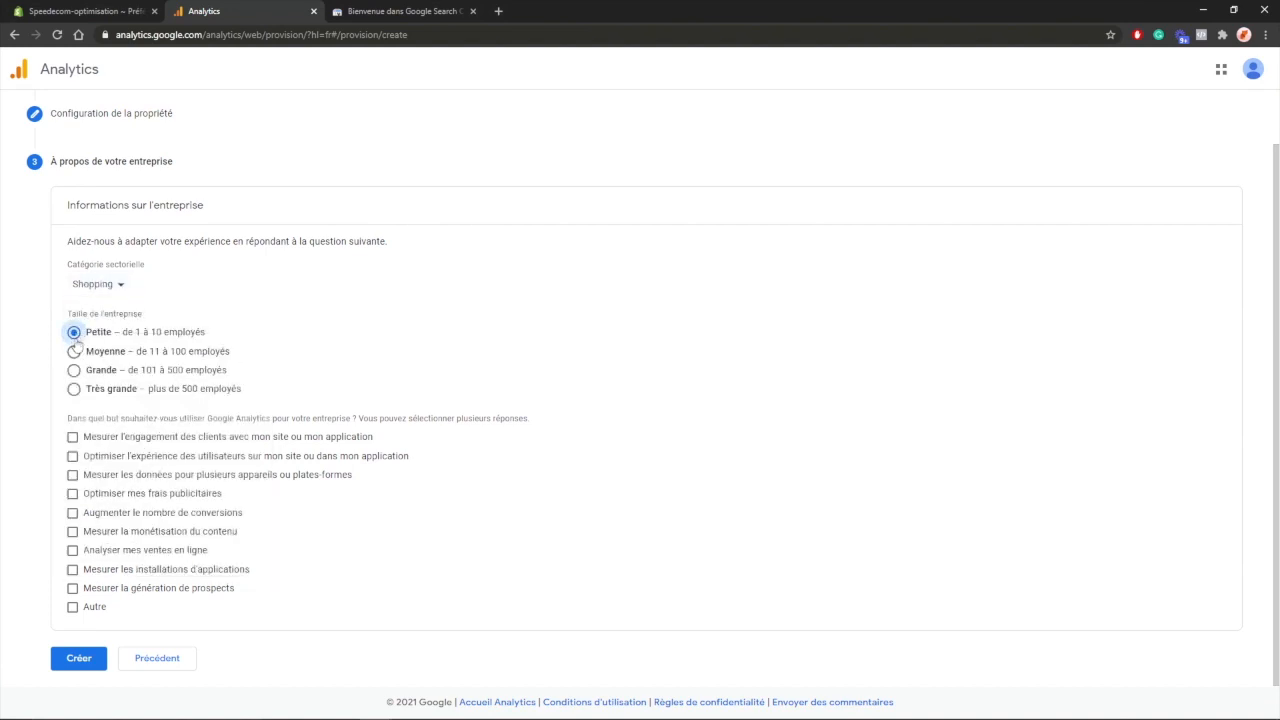
Step: Select all the intended uses of Google Analytics except Autre
left_click(72, 437)
left_click(72, 456)
left_click(72, 475)
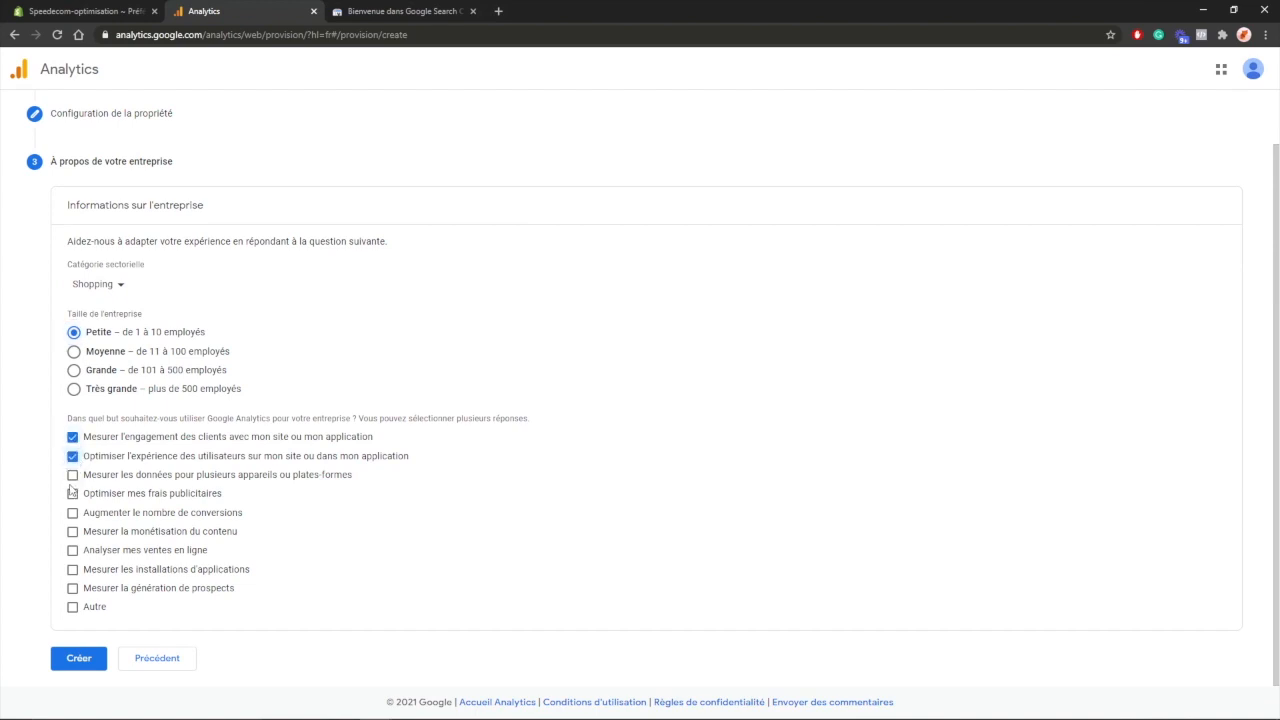
left_click(72, 494)
left_click(72, 512)
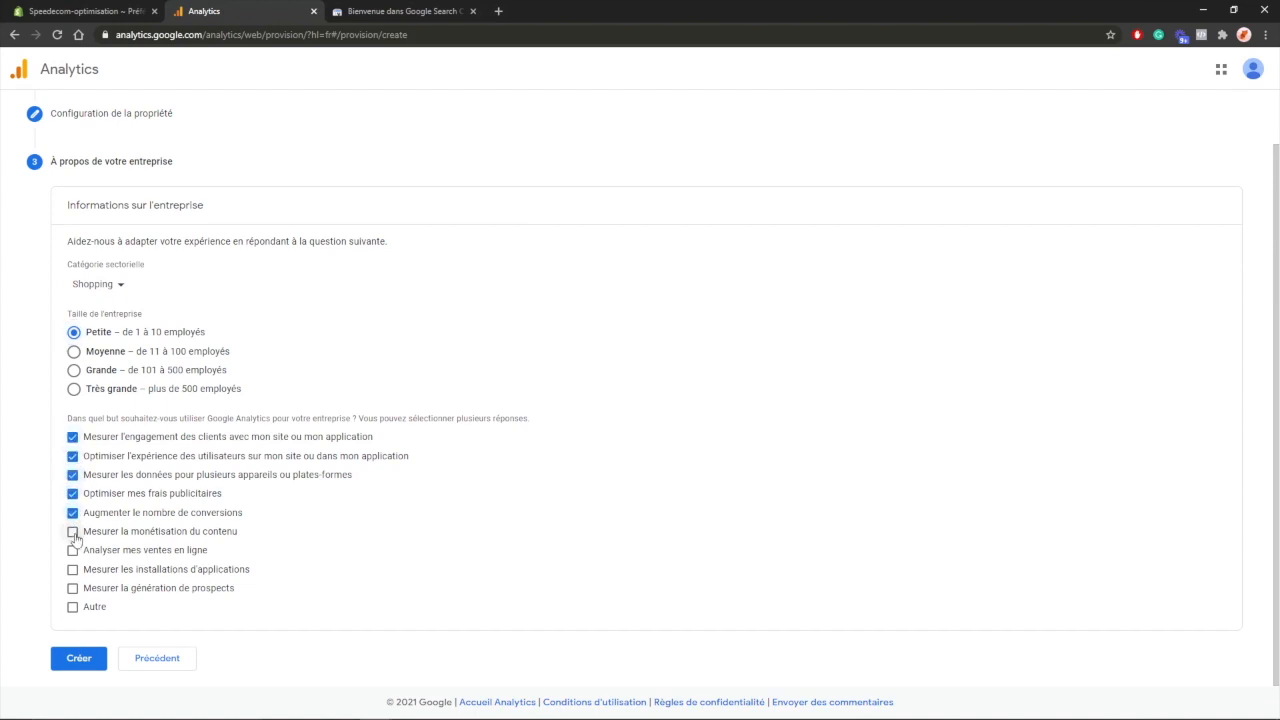
left_click(73, 570)
left_click(73, 551)
left_click(73, 531)
left_click(73, 588)
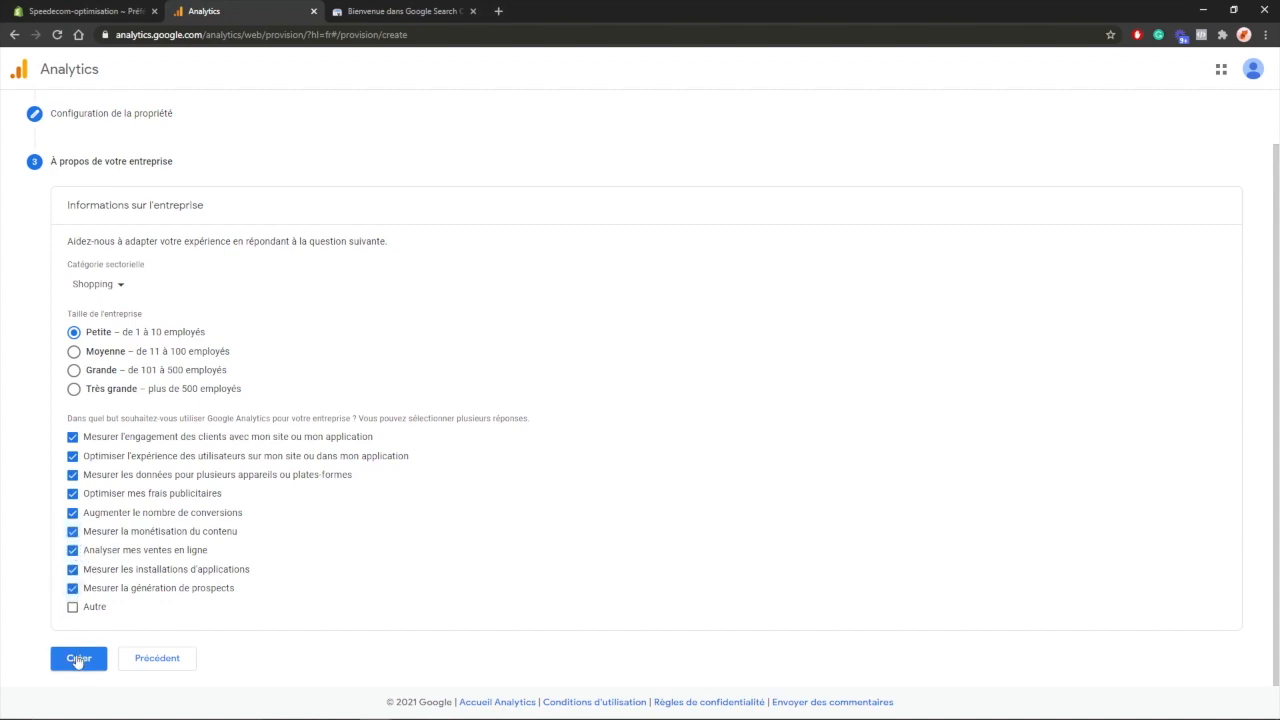
Step: Create the account and accept the Google Analytics terms of service, including both data processing and data protection conditions
left_click(78, 659)
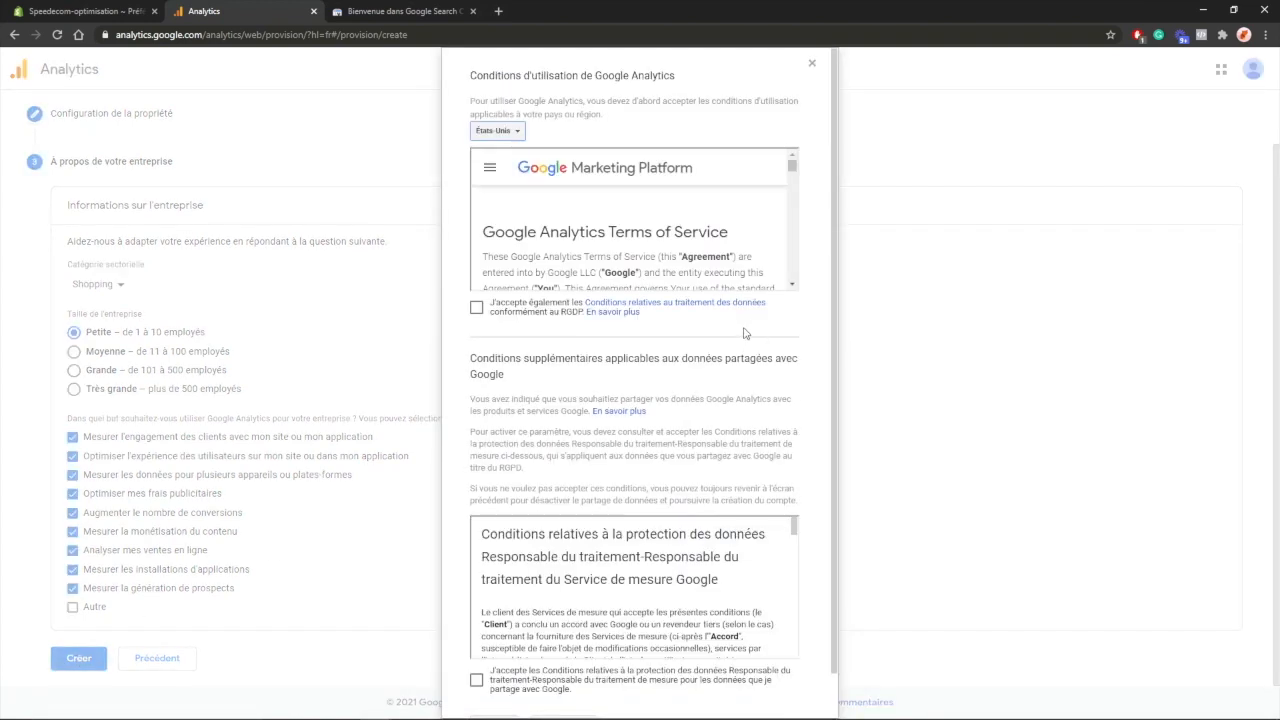
left_click(491, 316)
scroll(491, 320, "down", 1)
left_click(489, 637)
left_click(493, 677)
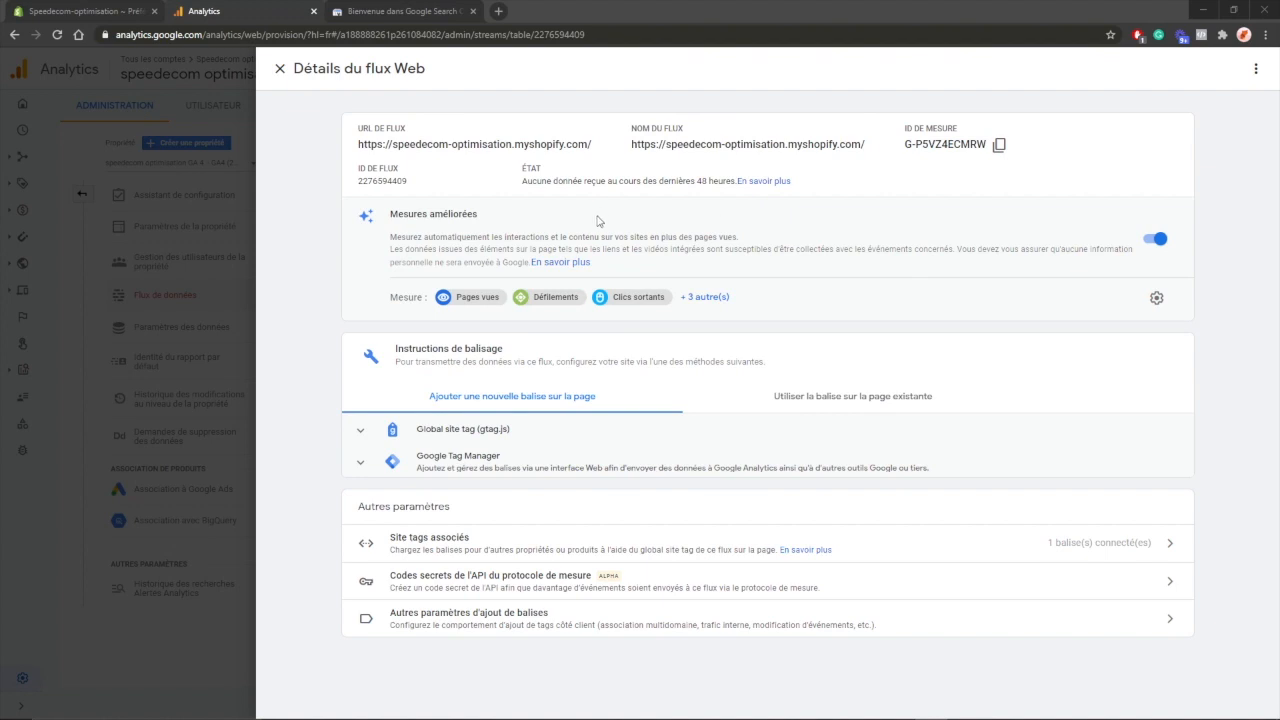
Step: Expand the Global site tag (gtag.js) instructions of the web stream and copy the entire tag code
left_click(465, 432)
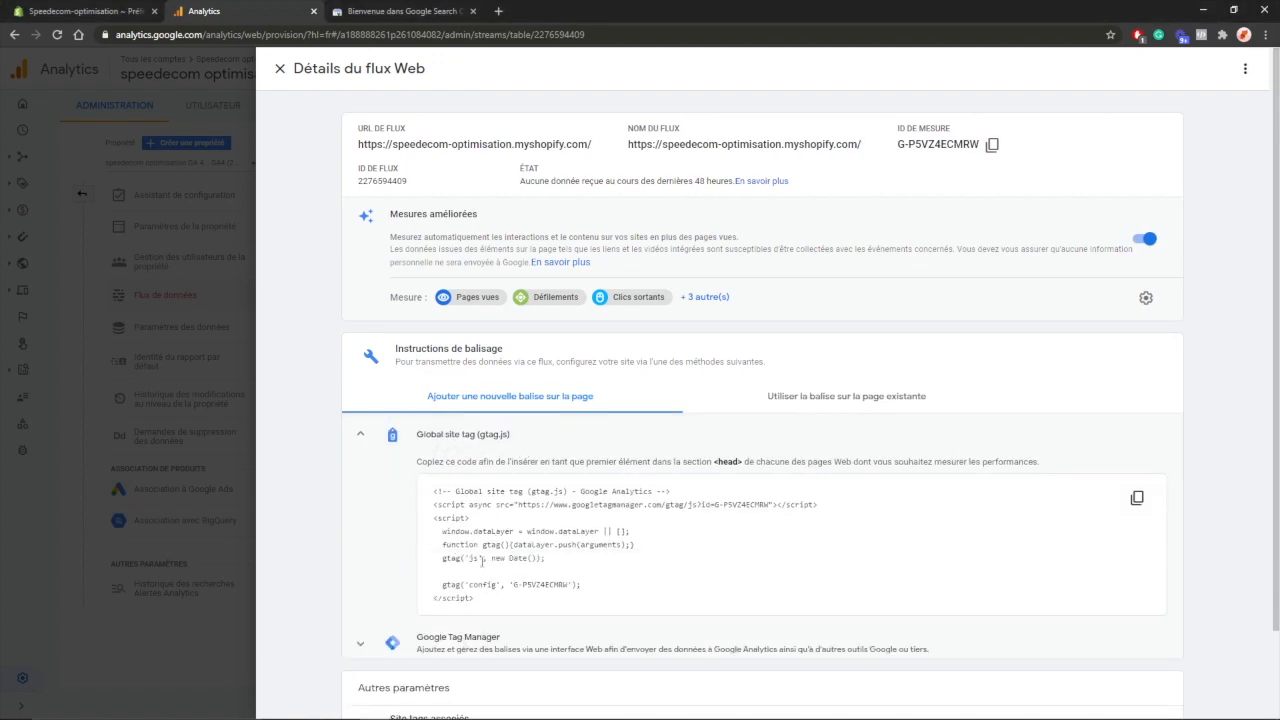
left_click_drag(492, 602, 427, 496)
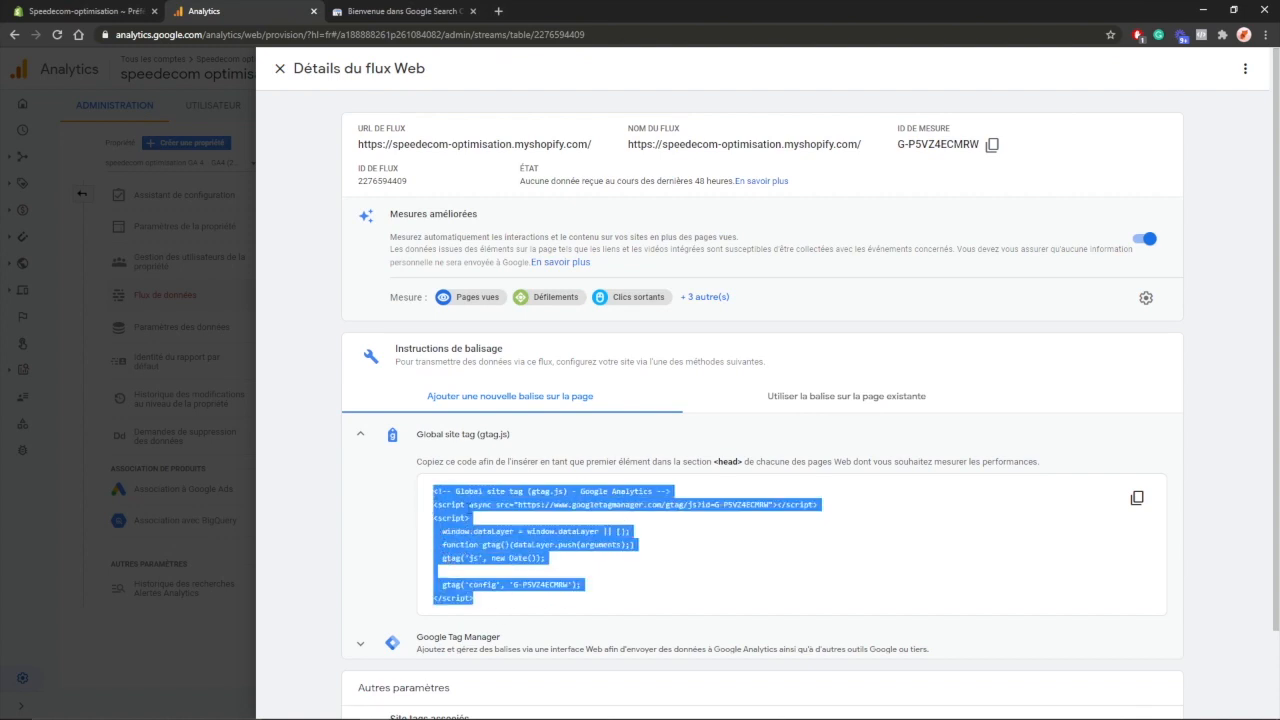
left_click(519, 558)
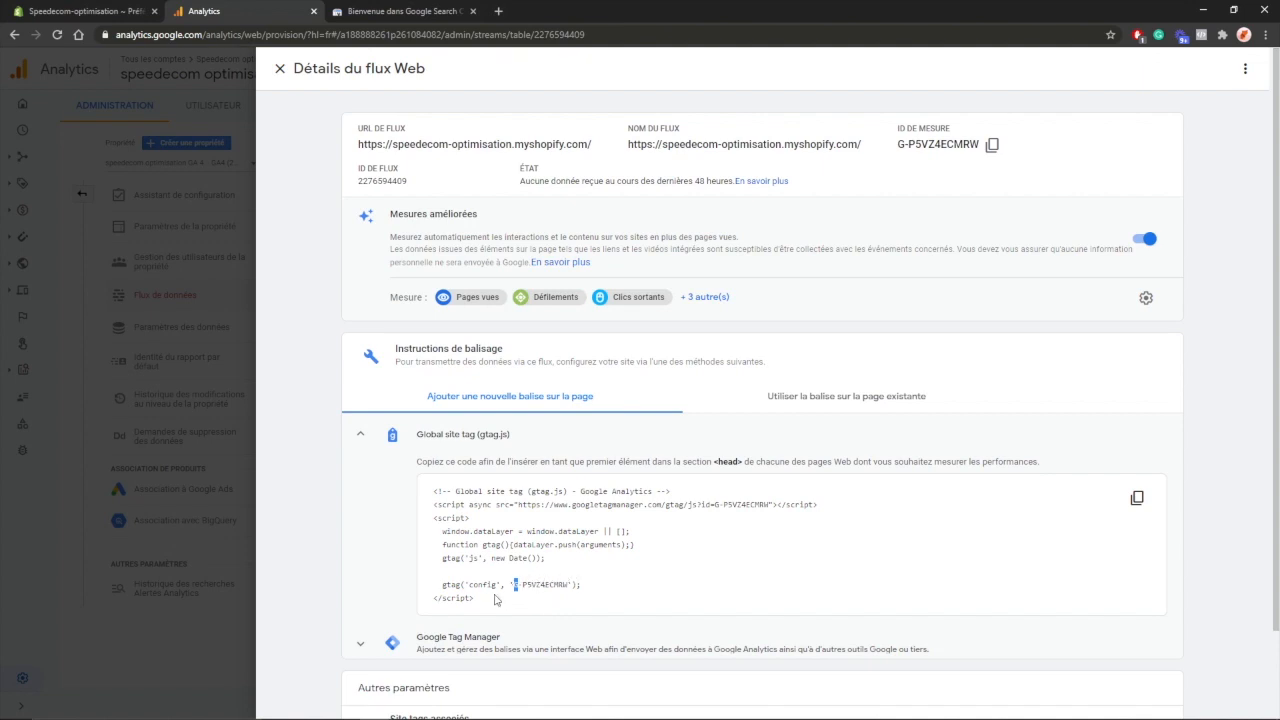
left_click_drag(486, 600, 434, 490)
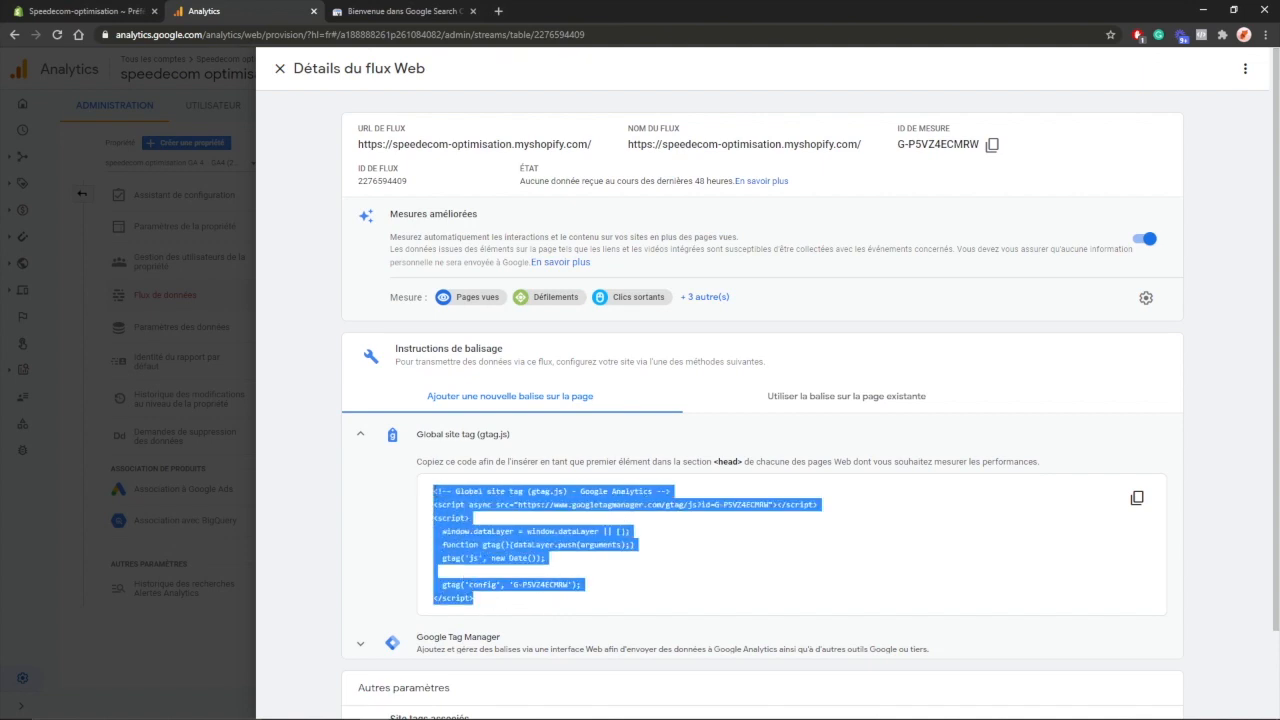
Step: Switch to the Shopify admin and open theme.liquid in the code editor of the live theme Speedfly-2-12-1-kqjew7
left_click(142, 10)
left_click(722, 586)
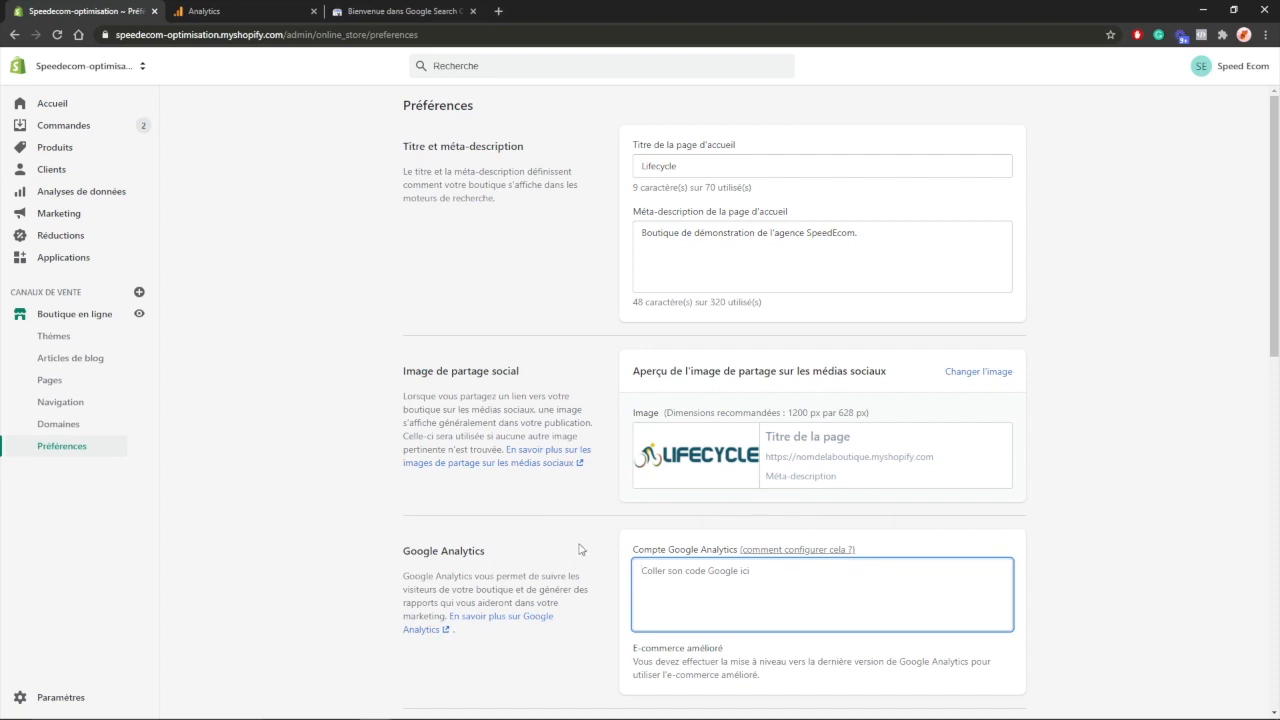
left_click(78, 342)
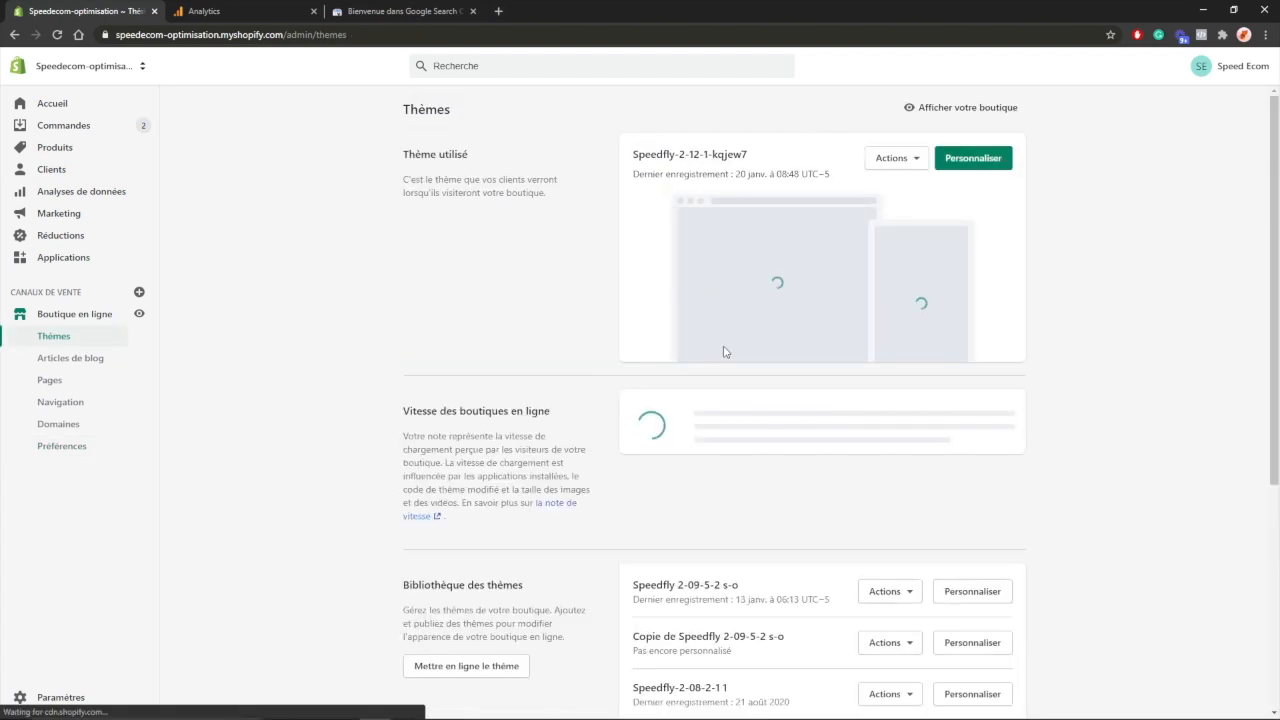
left_click(888, 160)
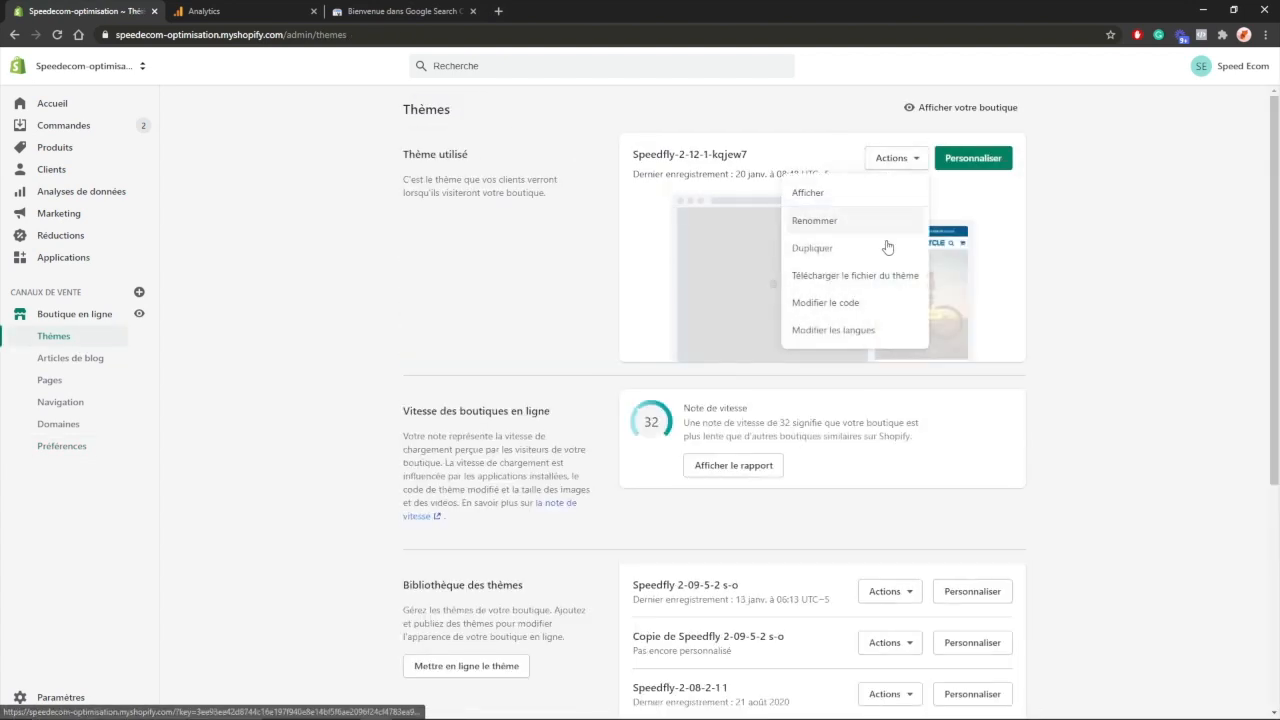
left_click(851, 303)
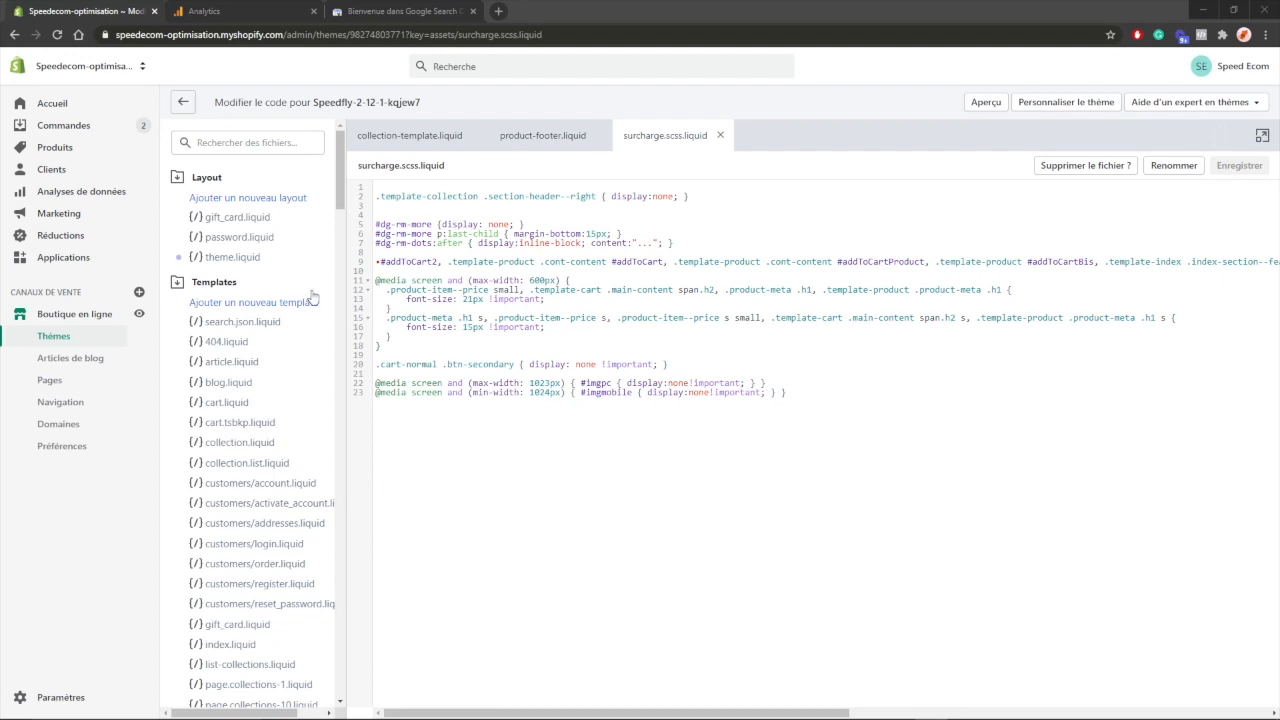
left_click(232, 257)
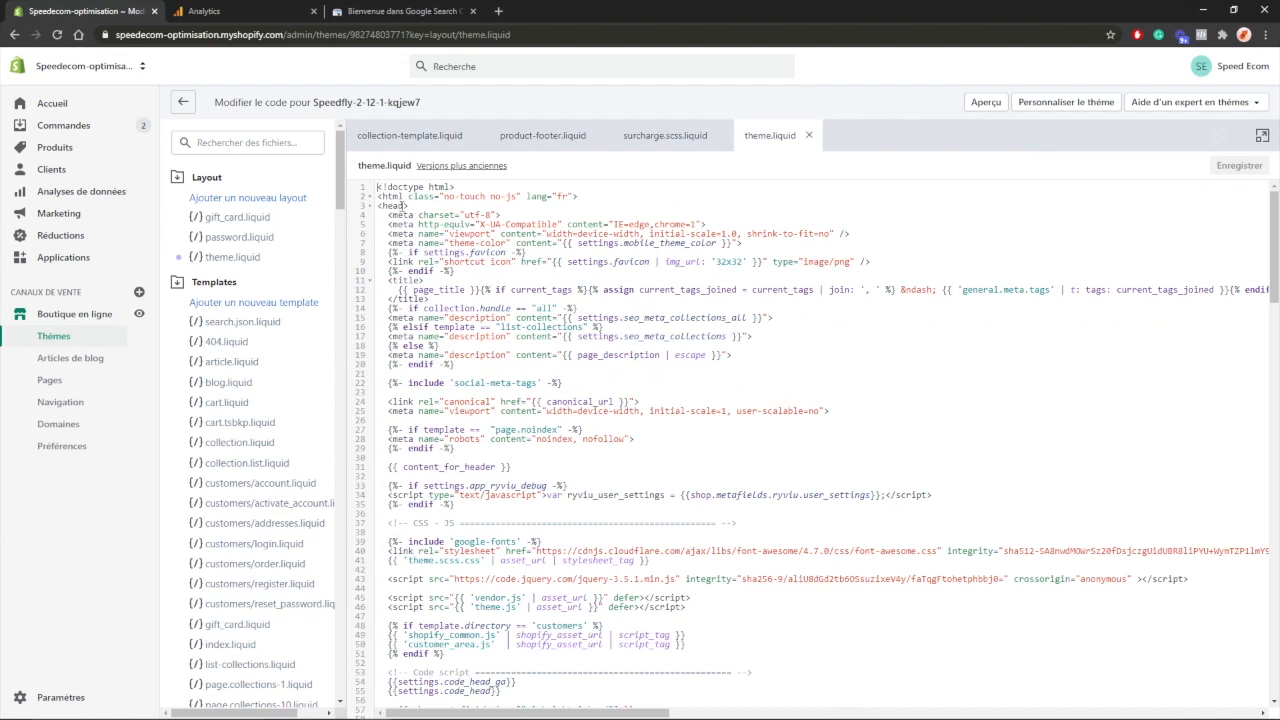
Step: Paste the copied Google Analytics global site tag right after the opening <head> tag in theme.liquid and save the file
left_click(413, 205)
type("<!-- Global site tag (gtag.js) - Google Analytics --> <script async src=\"https://www.googletagmanager.com/gtag/js?id=G-PSVZ4ECMRW\"></script> <script>   window.dataLayer = window.dataLayer || [];   function gtag(){dataLayer.push(arguments);}   gtag('js', new Date());    gtag('config', 'G-PSVZ4ECMRW'); </script>")
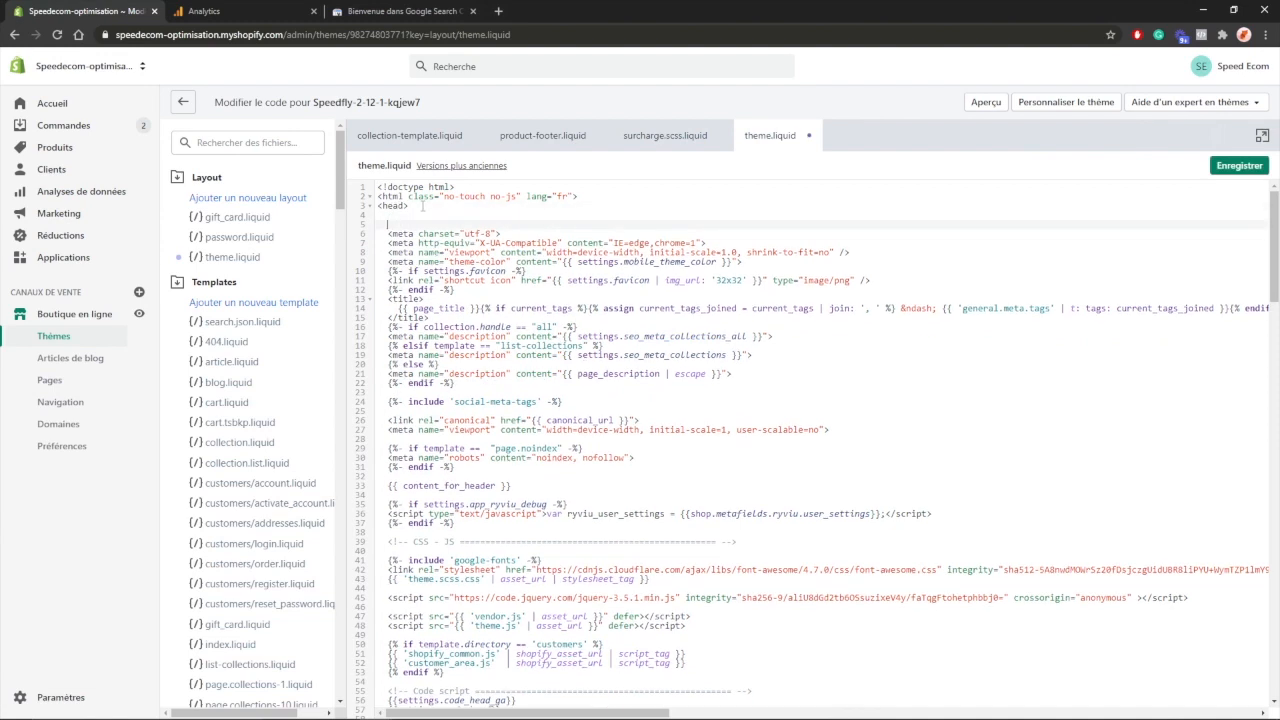
key("Return")
key("Return")
key("Return")
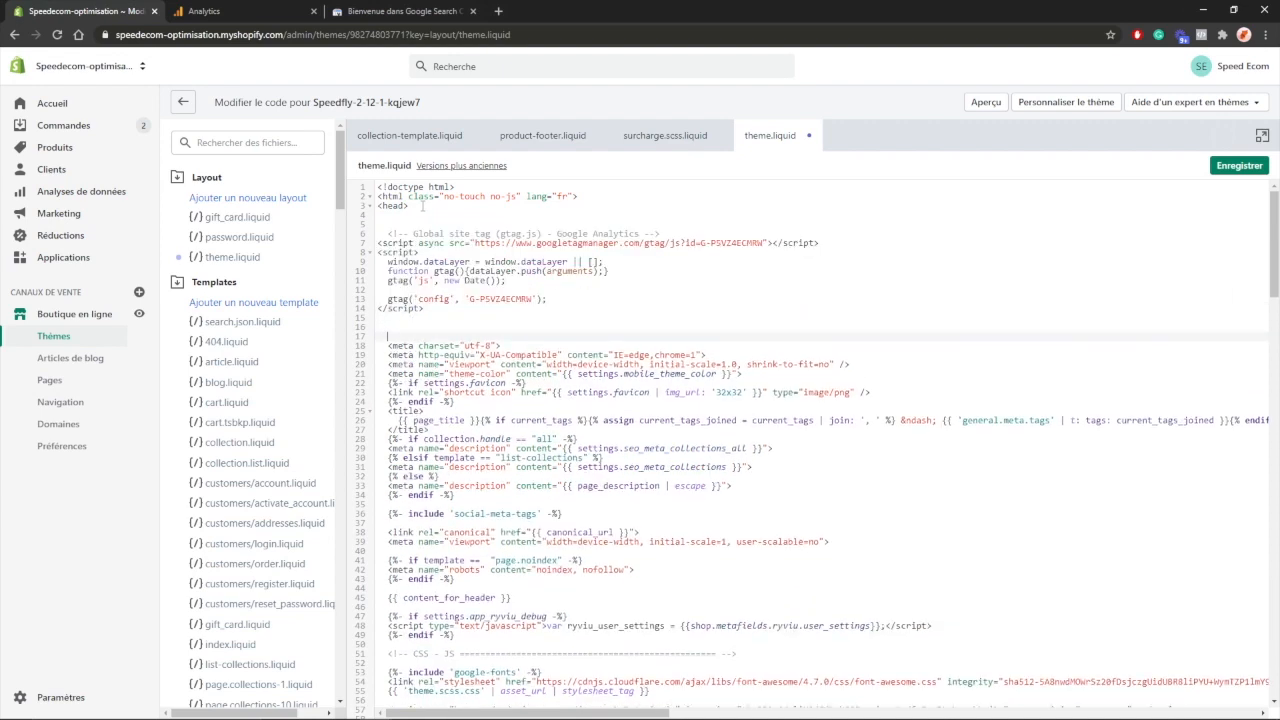
left_click(1238, 166)
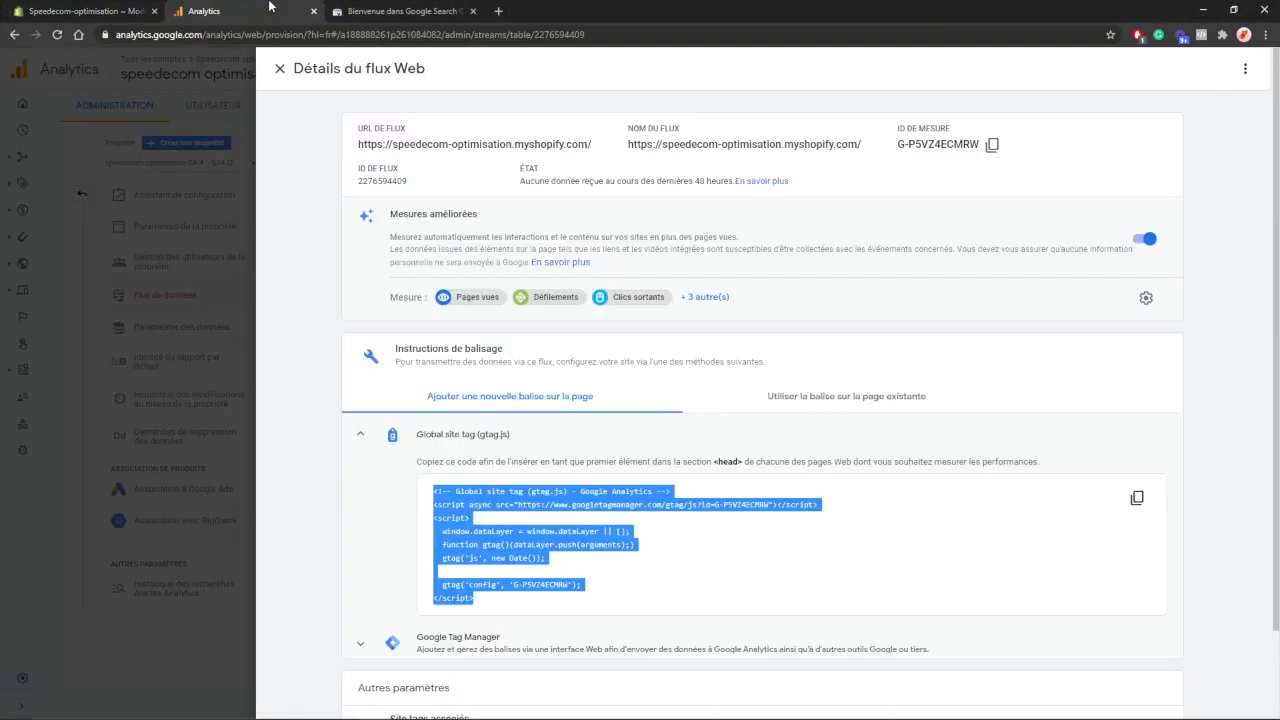
Step: Back in Google Analytics, save the e-mail communication preferences with no option selected and switch to the Universal Analytics property
left_click(272, 10)
left_click(209, 194)
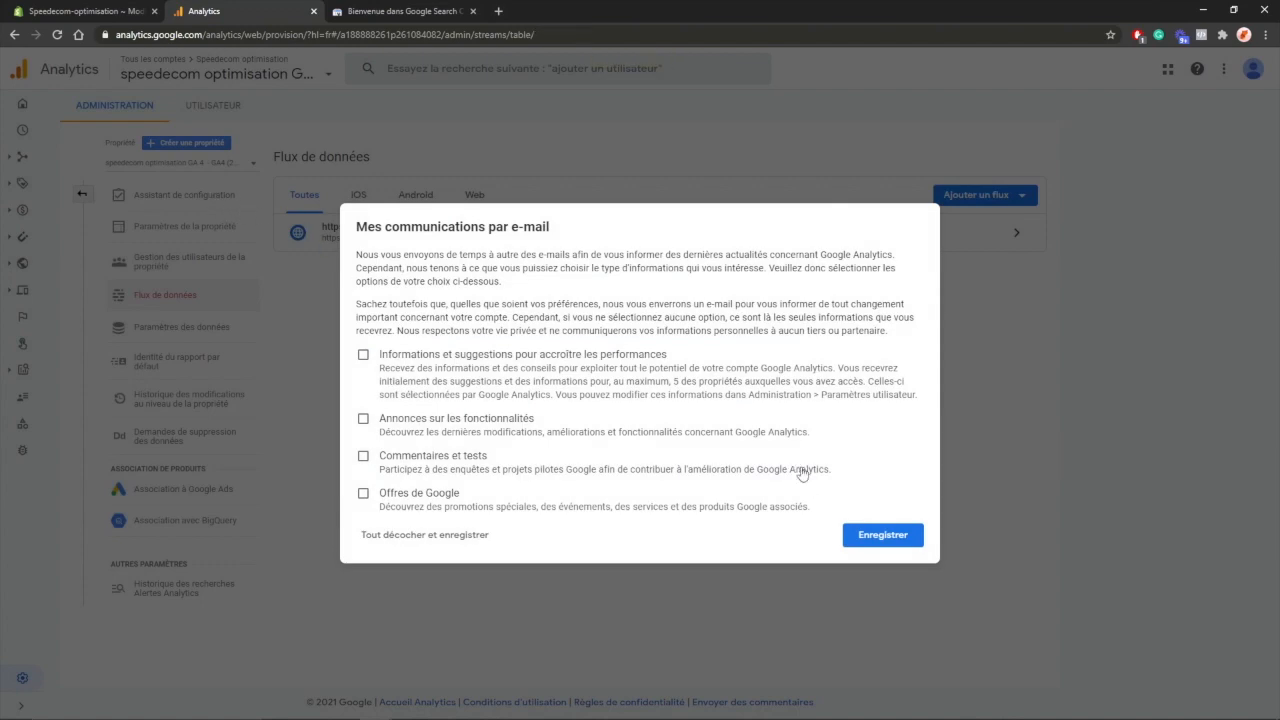
left_click(875, 536)
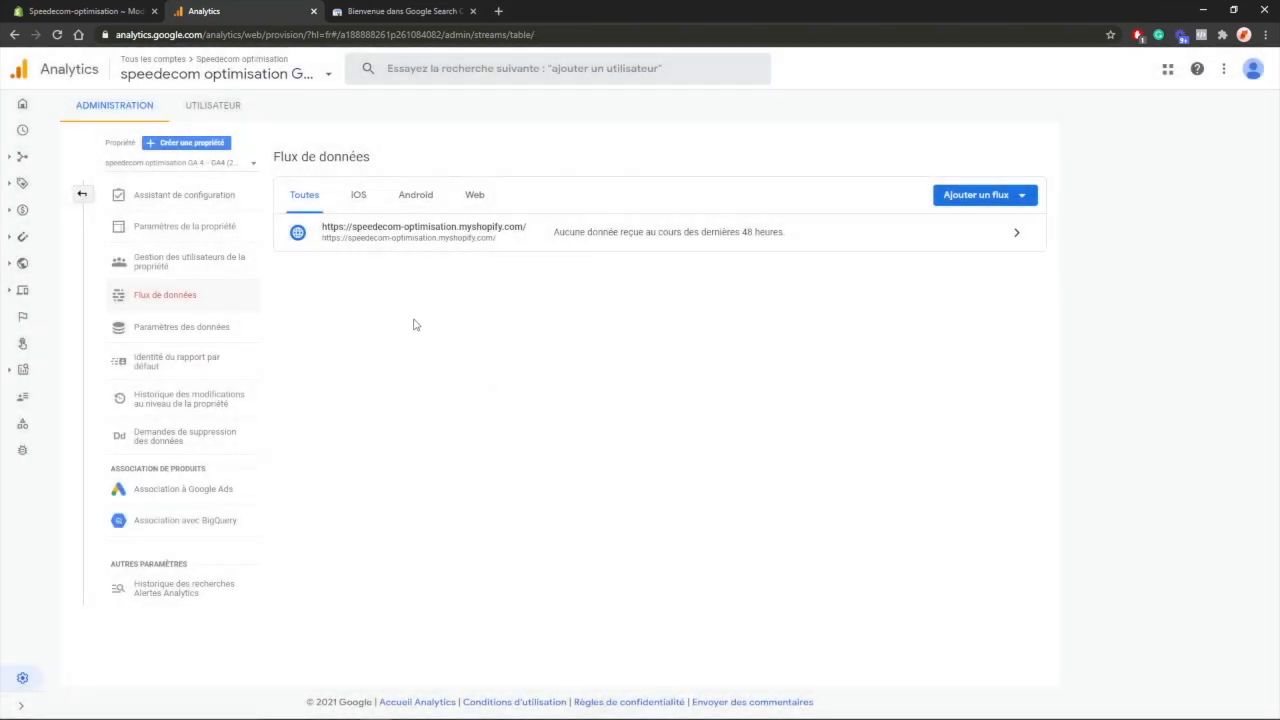
left_click(229, 168)
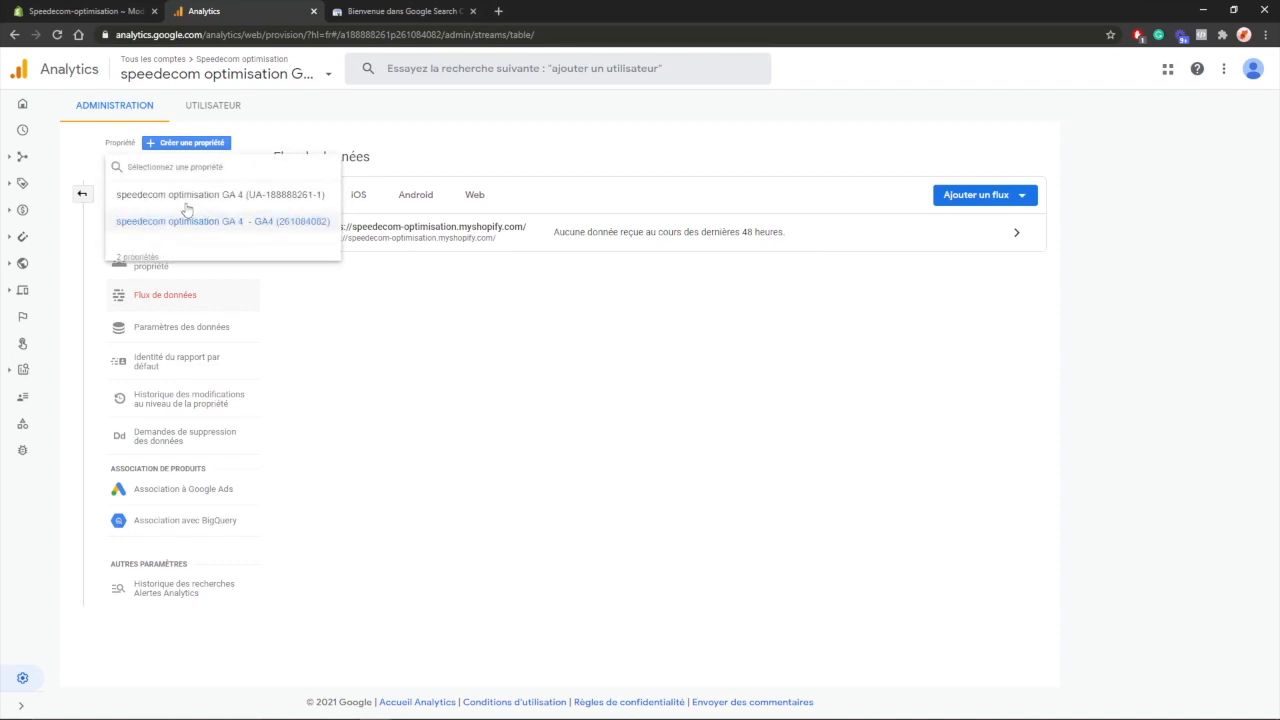
left_click(258, 200)
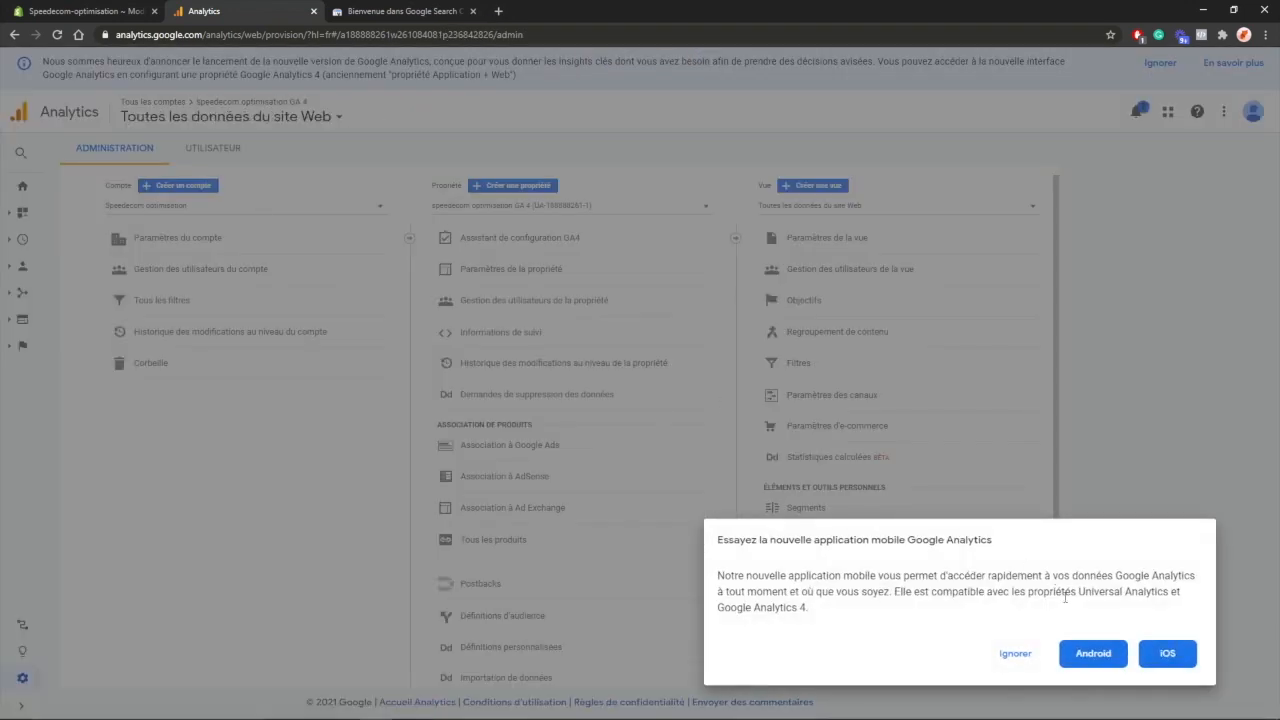
Step: Dismiss the mobile app promotion and review the property settings of speedecom optimisation GA 4
left_click(1015, 655)
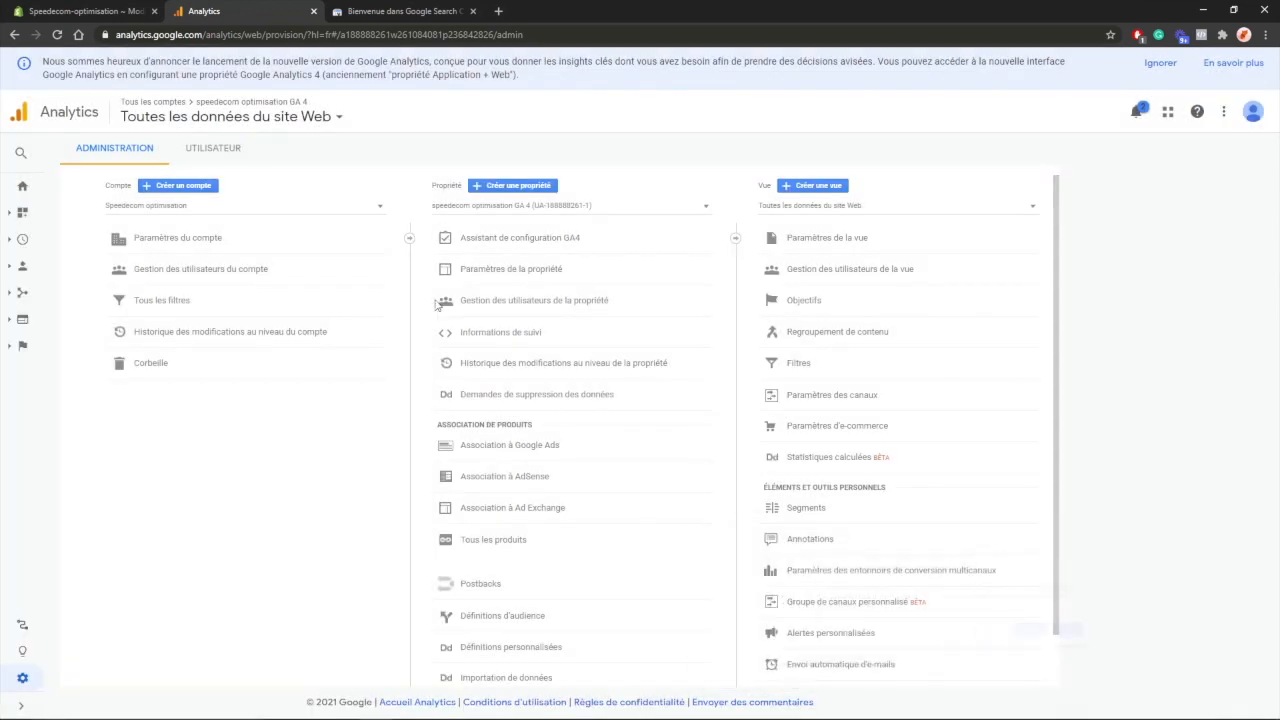
left_click(518, 279)
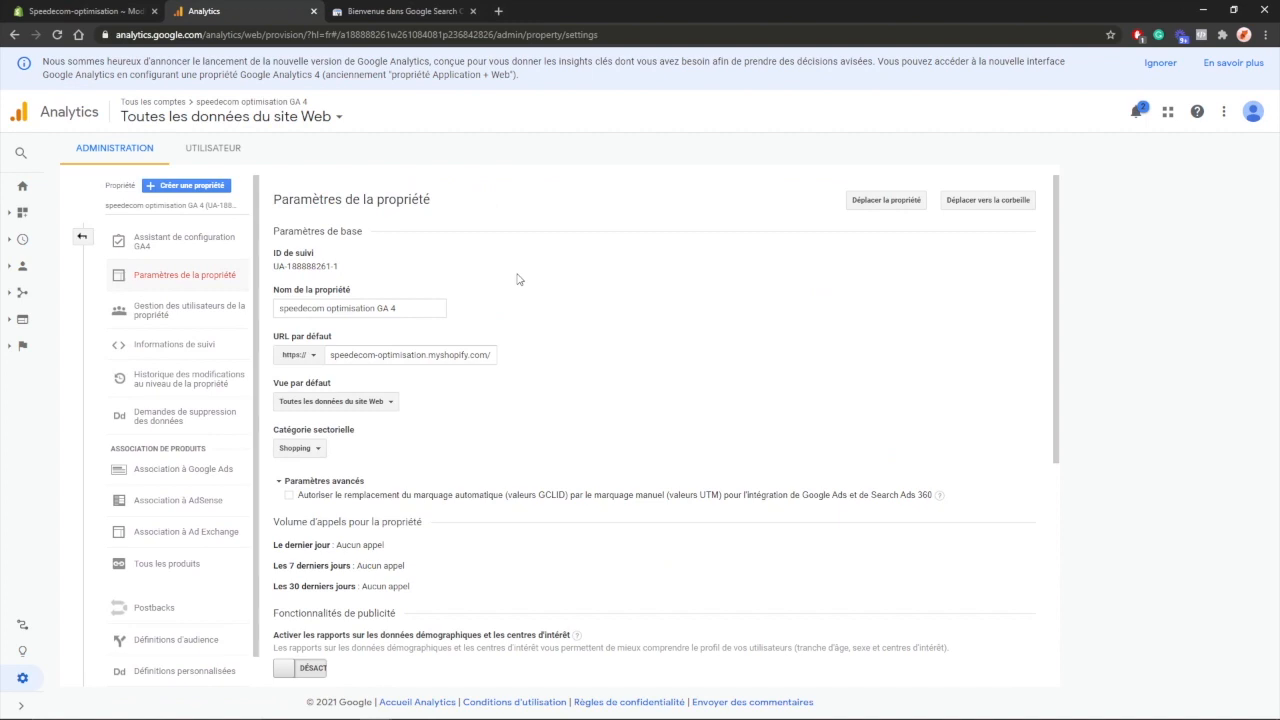
scroll(518, 279, "down", 4)
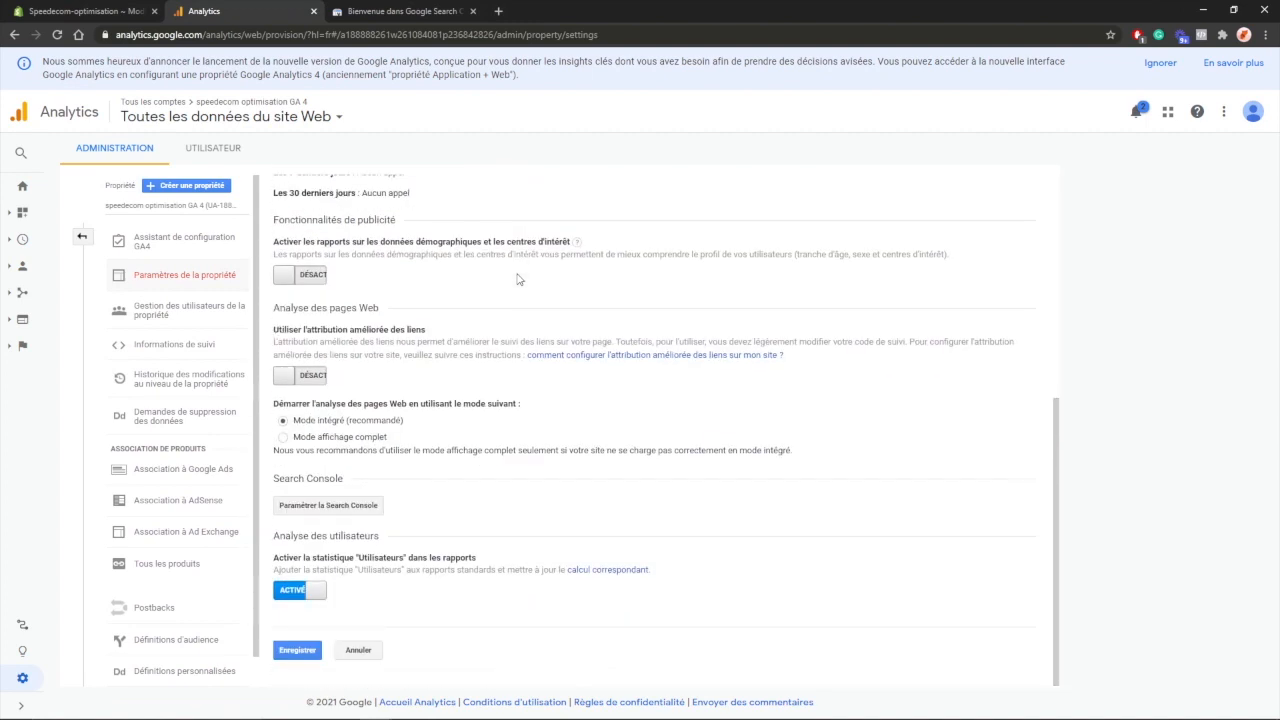
scroll(518, 279, "up", 4)
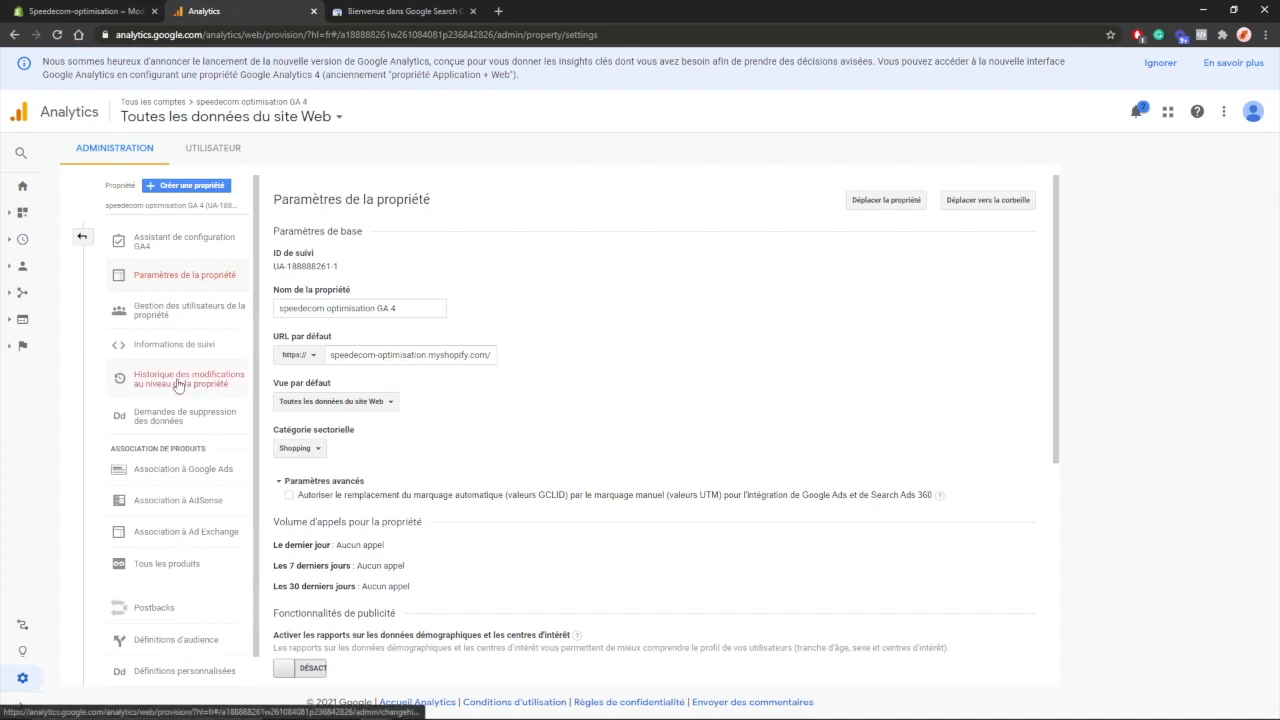
Step: Open the tracking code page of the Universal Analytics property and copy the entire Global Site Tag (gtag.js) code
scroll(185, 386, "down", 1)
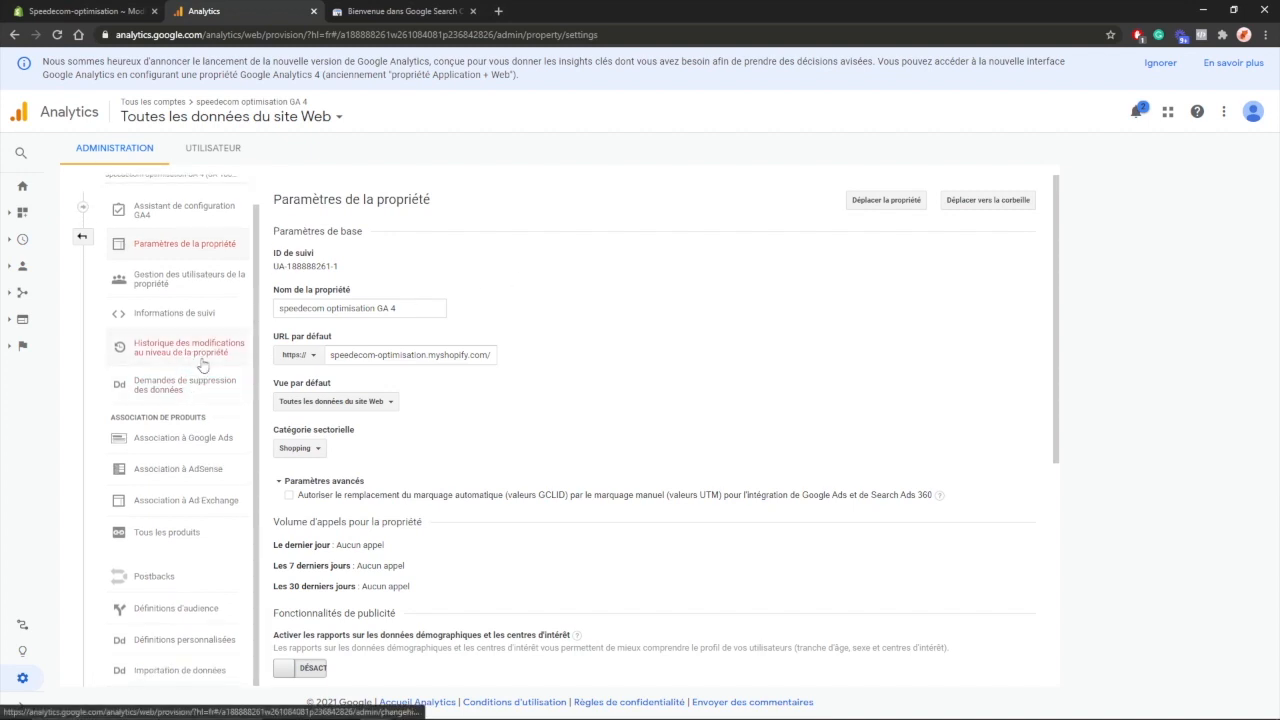
left_click(205, 316)
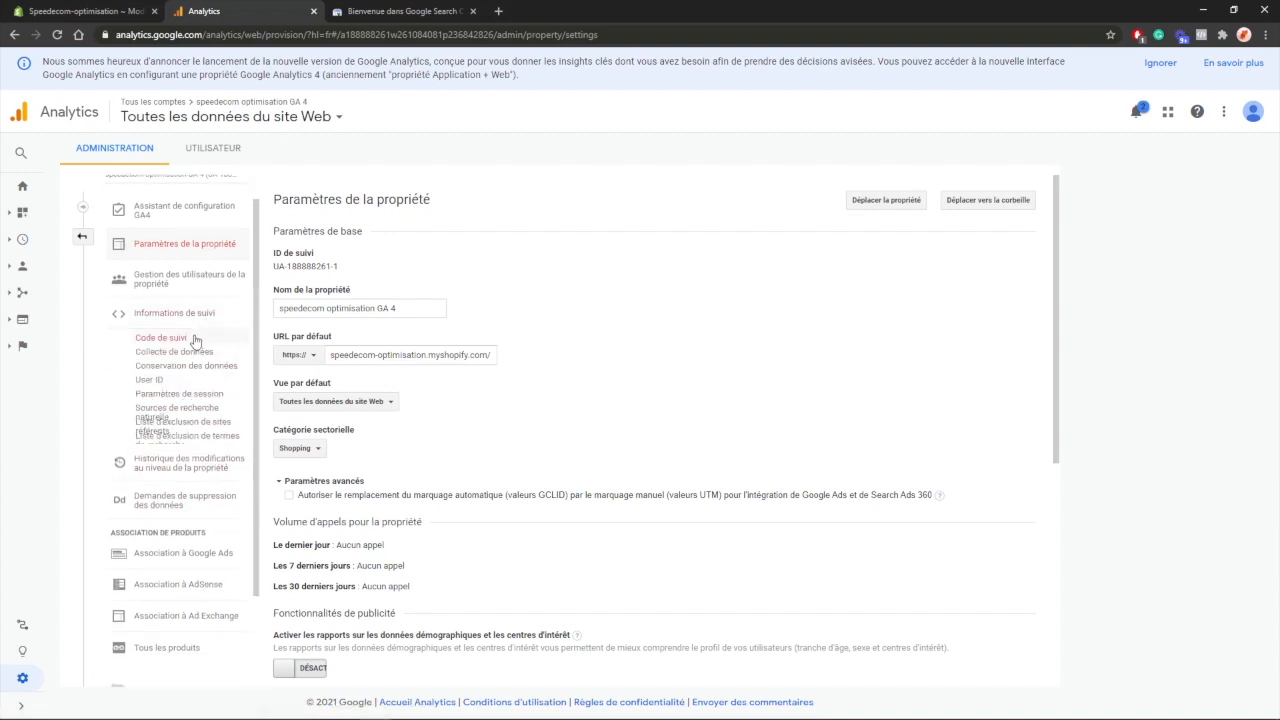
left_click(196, 341)
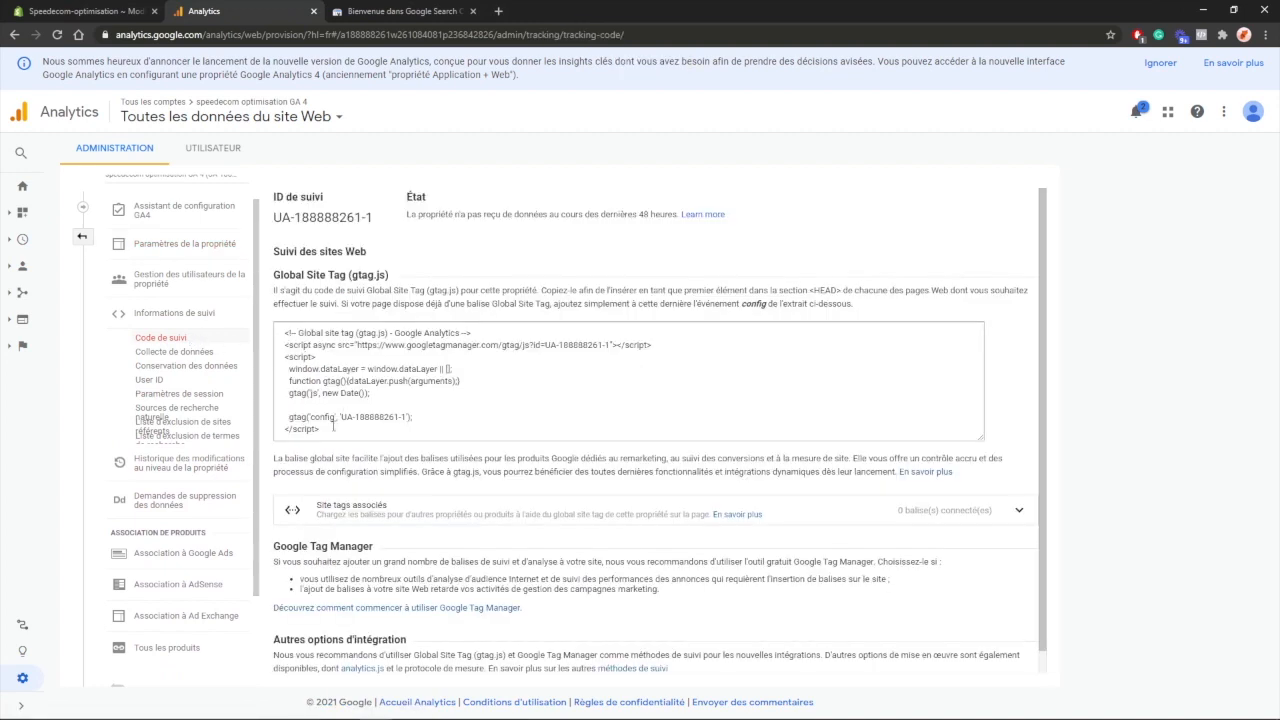
left_click(380, 381)
key("ctrl+c")
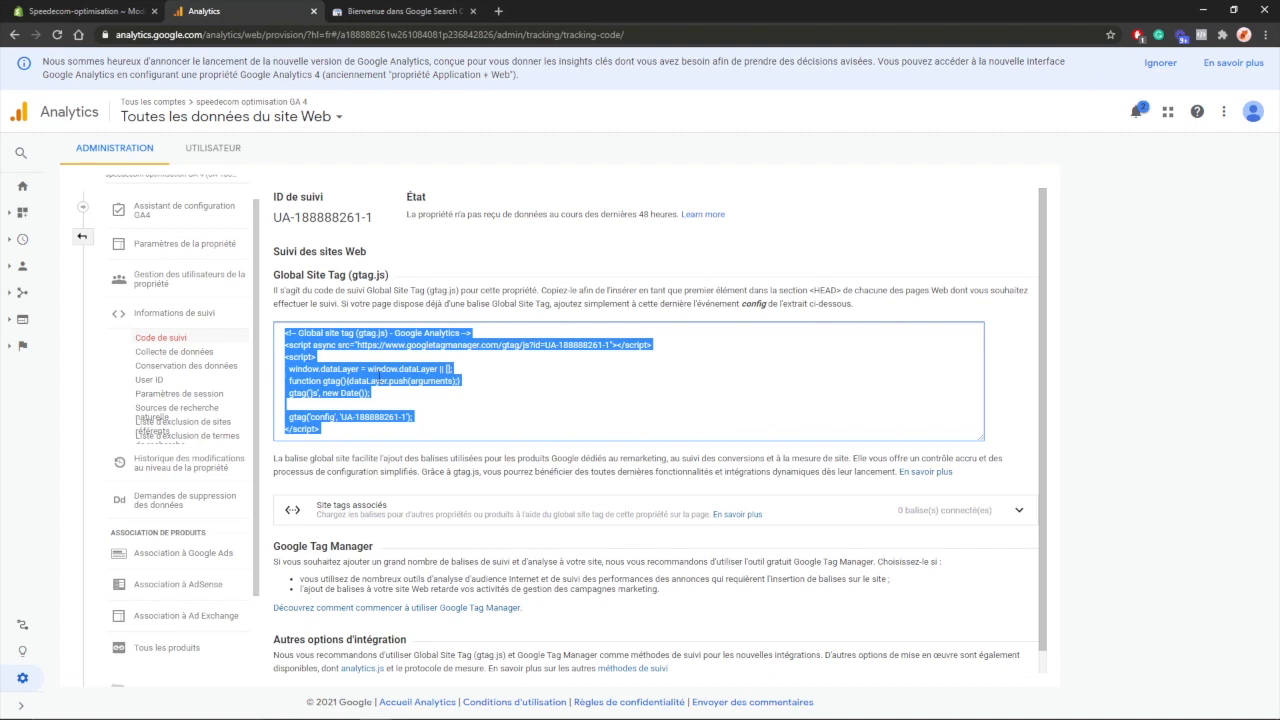
Step: In the Shopify admin, paste the copied tag into the Google Analytics account field of the online store preferences and save
left_click(125, 9)
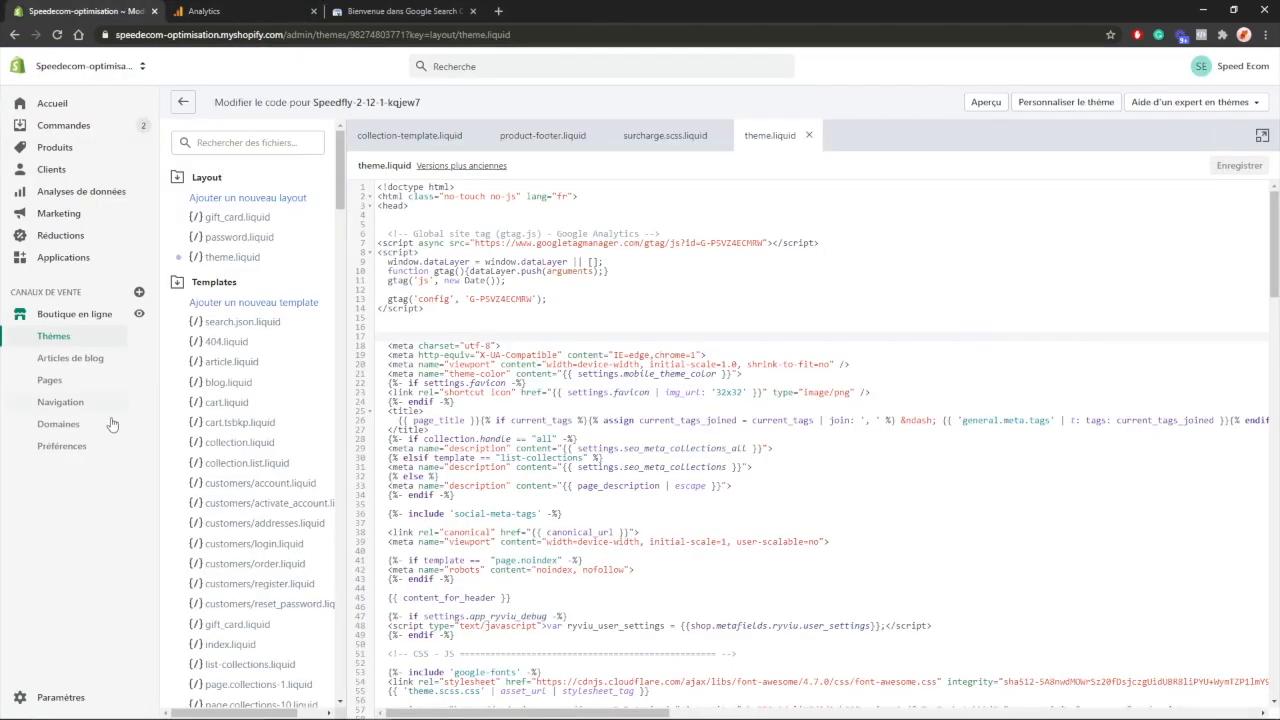
left_click(83, 448)
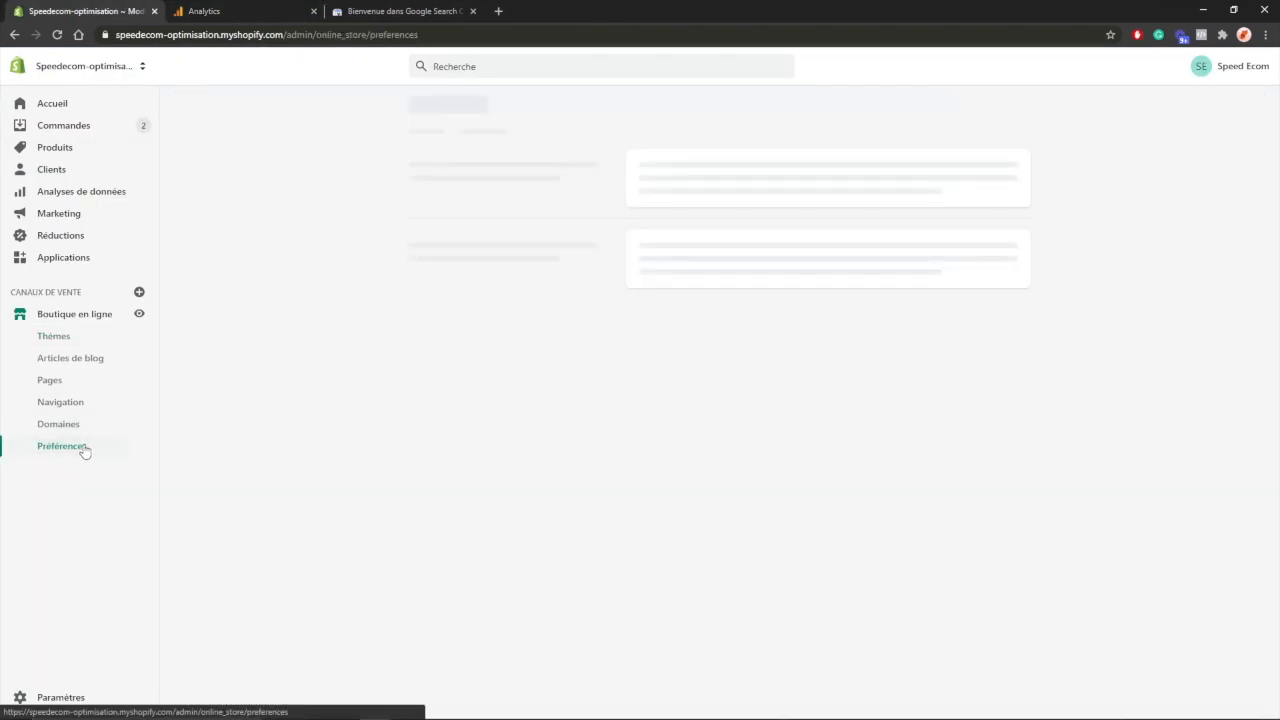
scroll(580, 483, "down", 1)
left_click(743, 533)
key("ctrl+v")
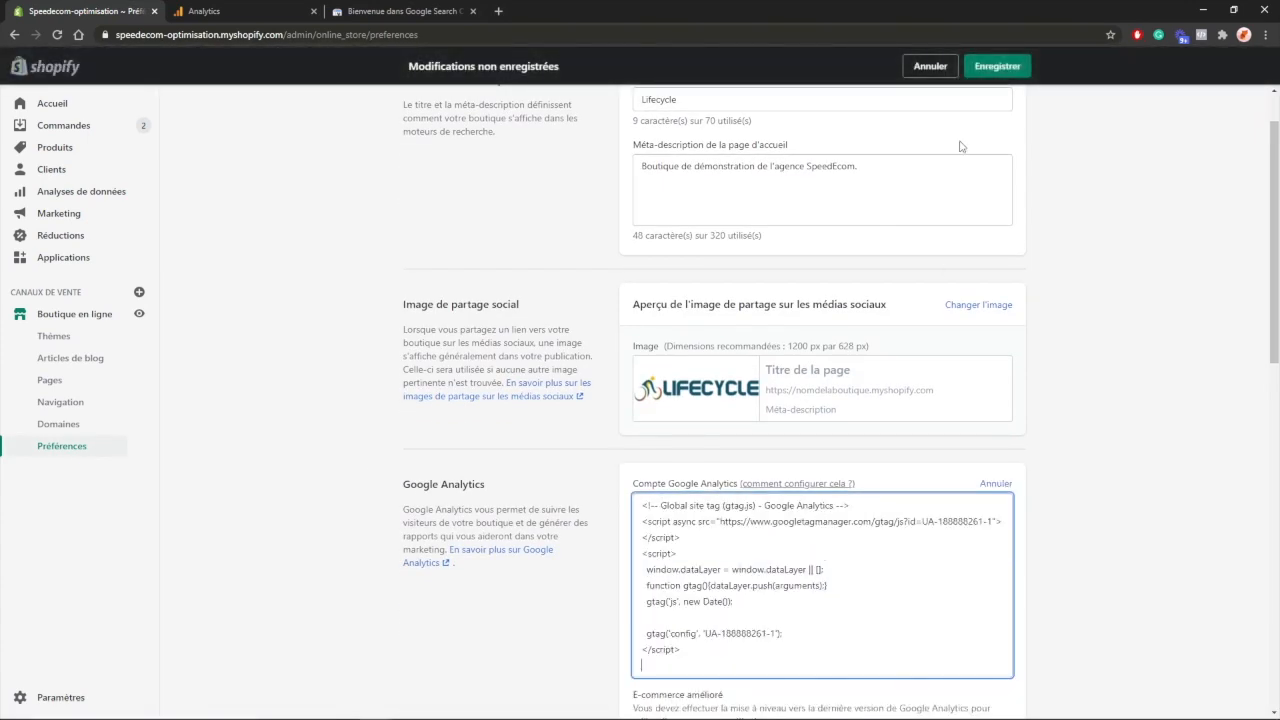
left_click(995, 68)
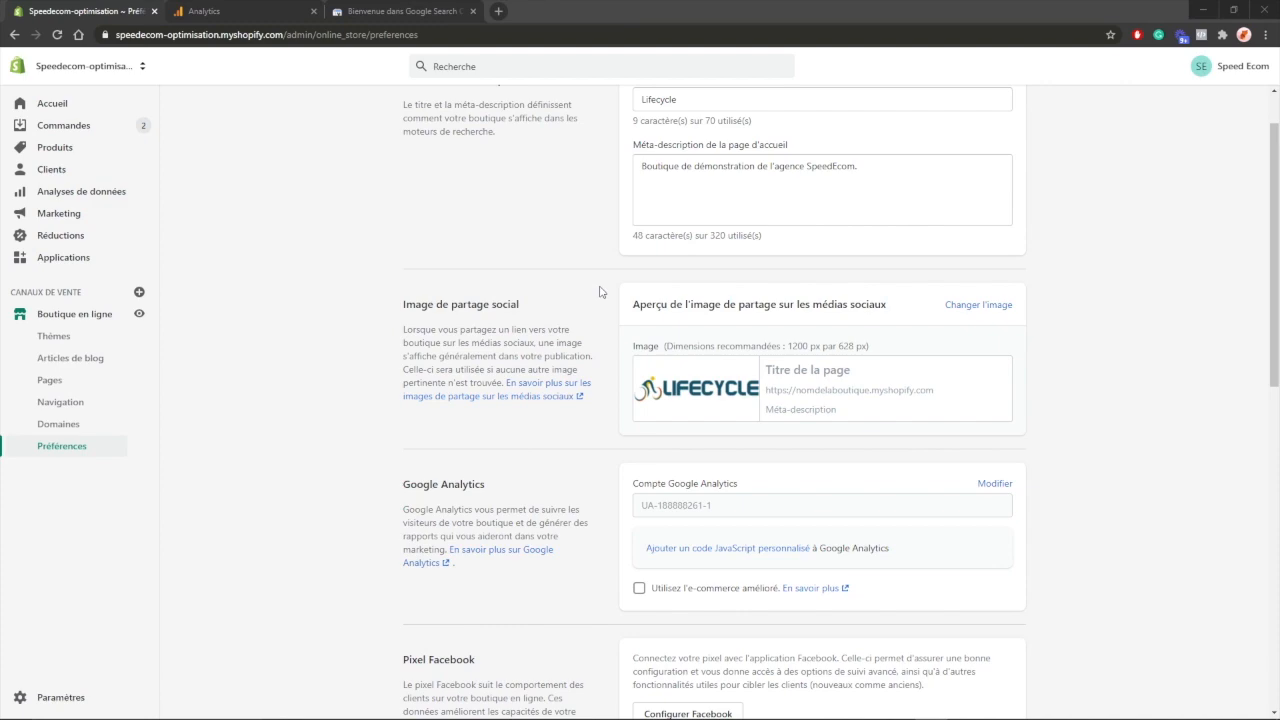
left_click(422, 14)
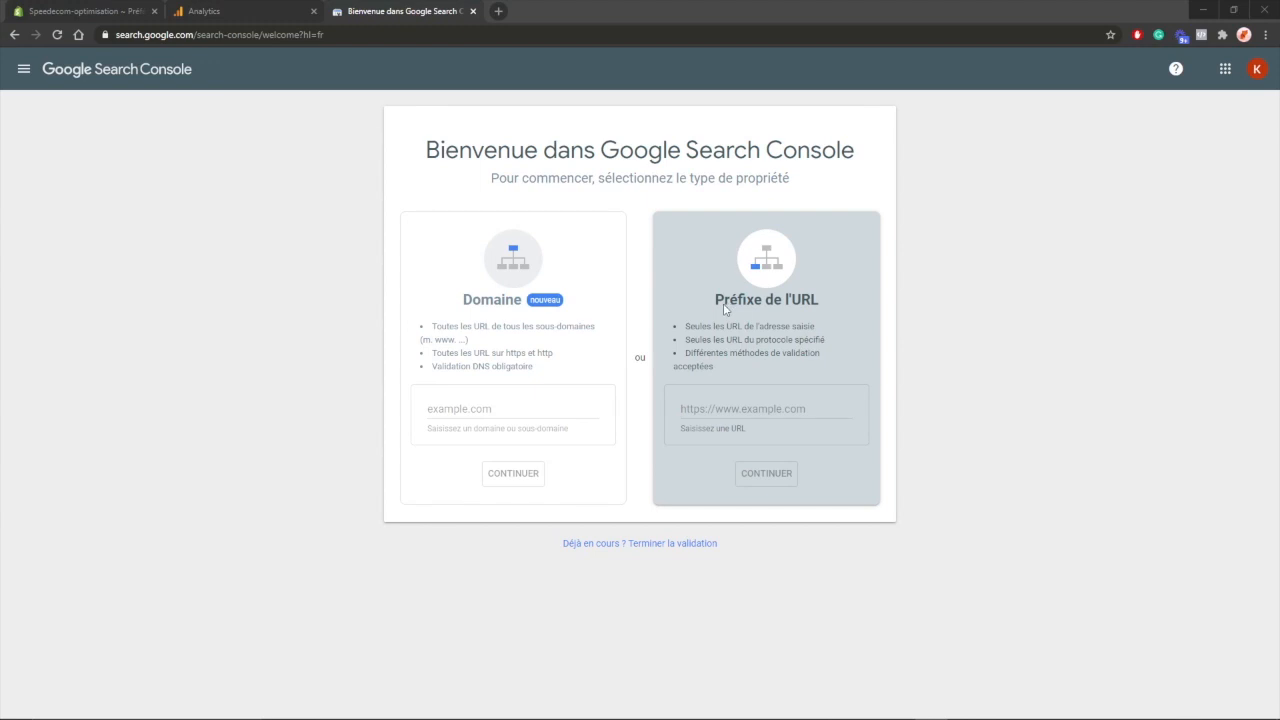
left_click(727, 409)
type("https://speedecom-optimisation.myshopify.com/")
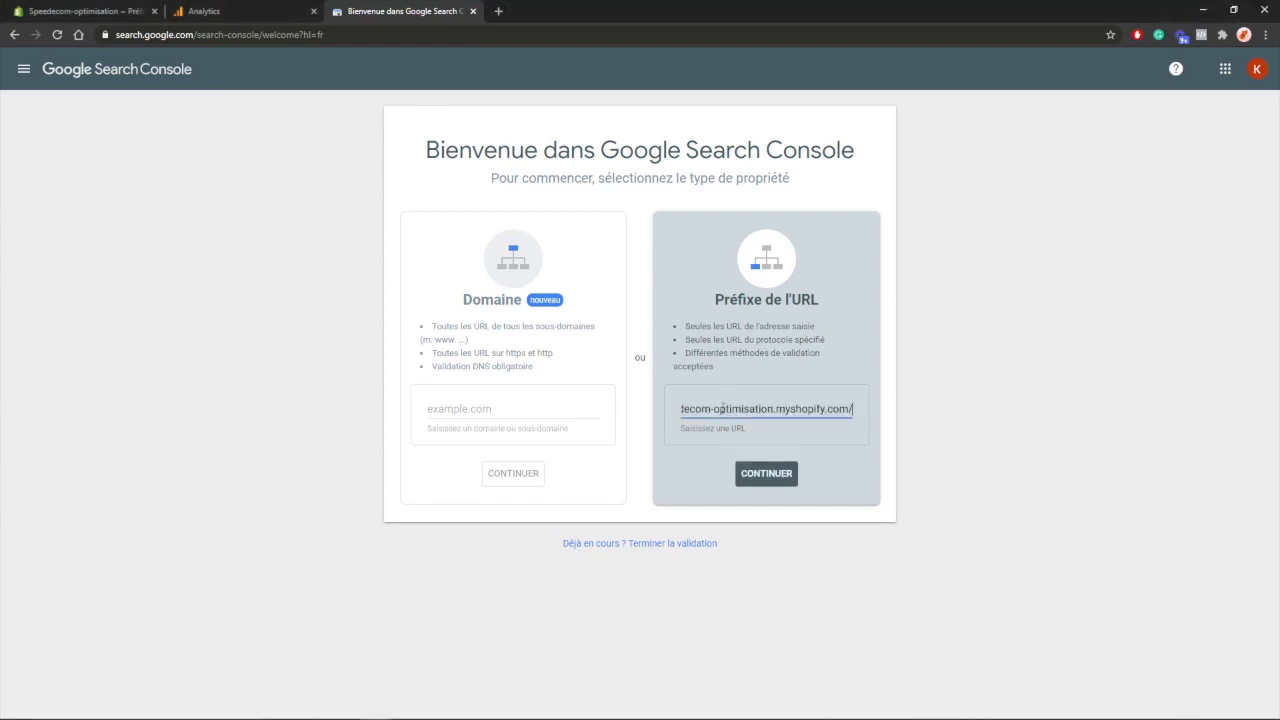
left_click(756, 470)
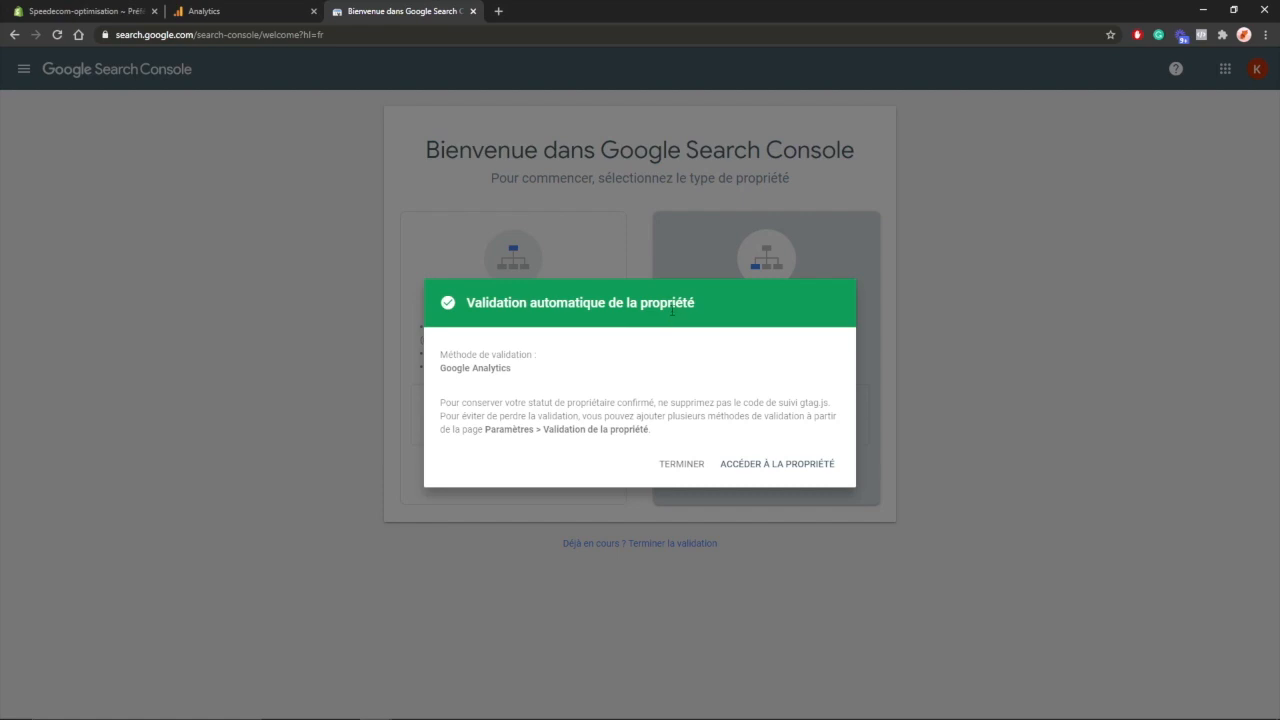
left_click(761, 470)
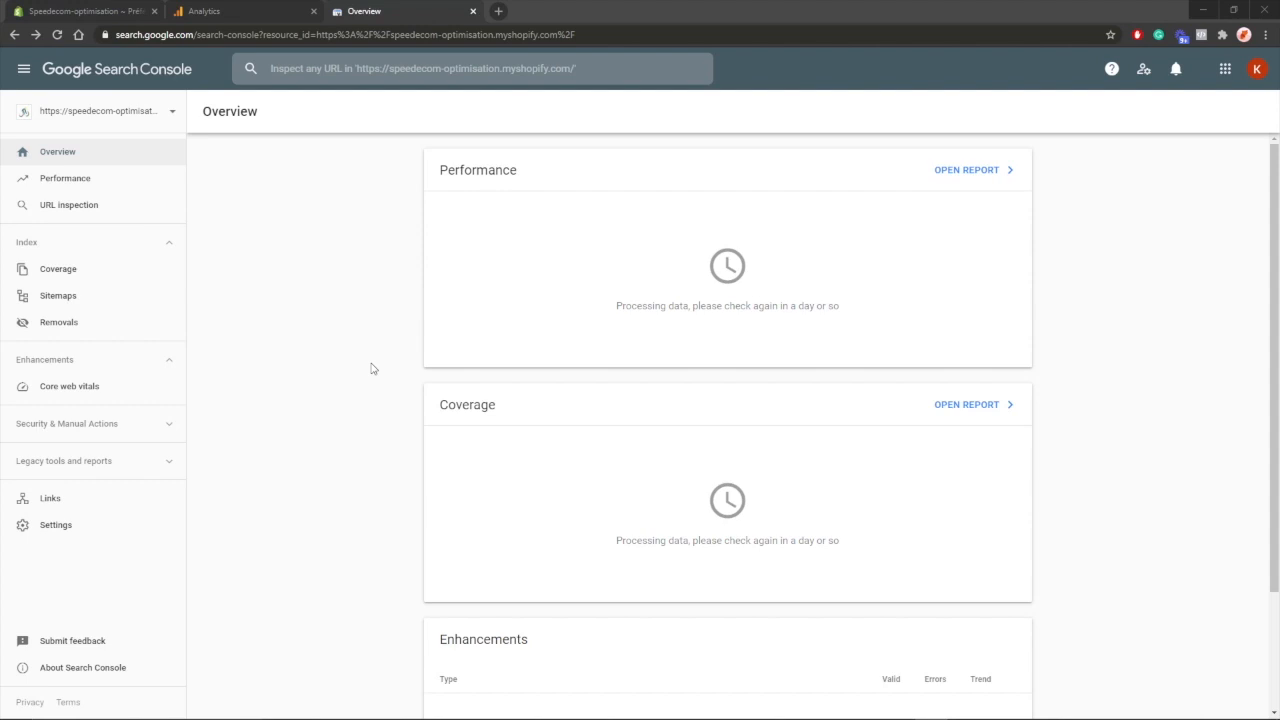
Step: View the online store from the Shopify admin and load its sitemap at speedecom-optimisation.myshopify.com/sitemap.xml
left_click(108, 9)
left_click(139, 314)
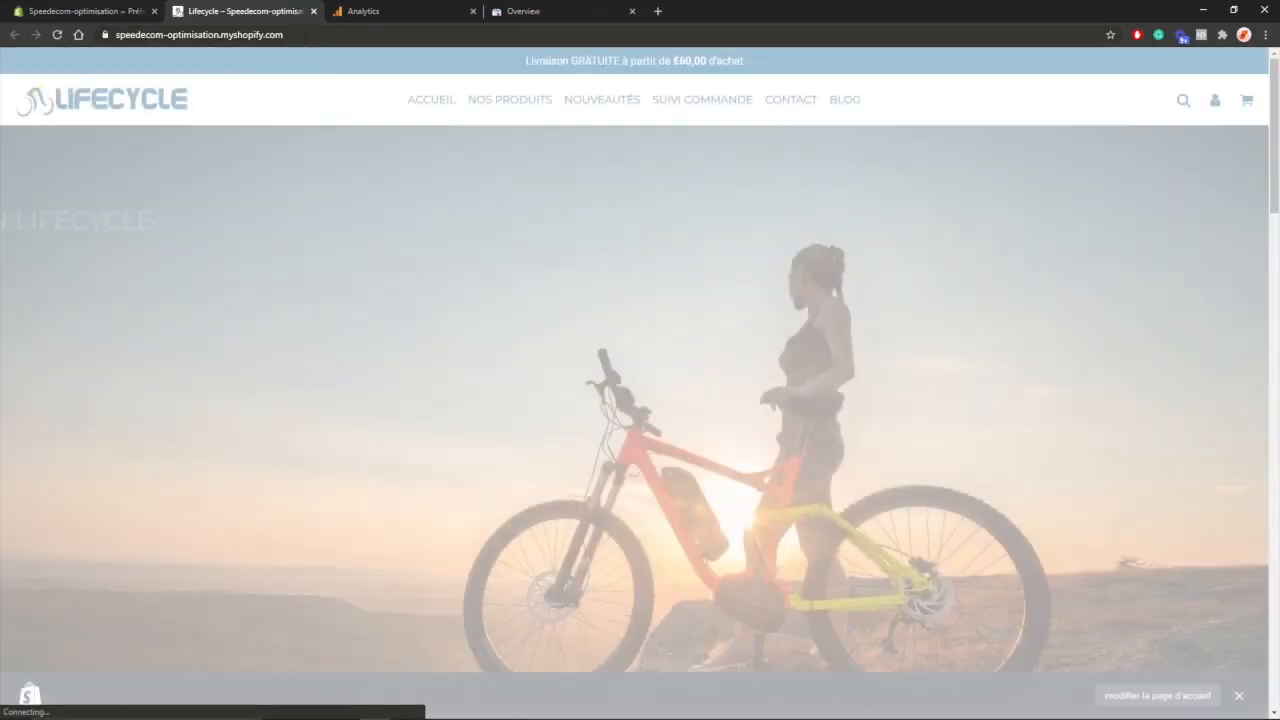
left_click(306, 36)
left_click(330, 37)
type("/")
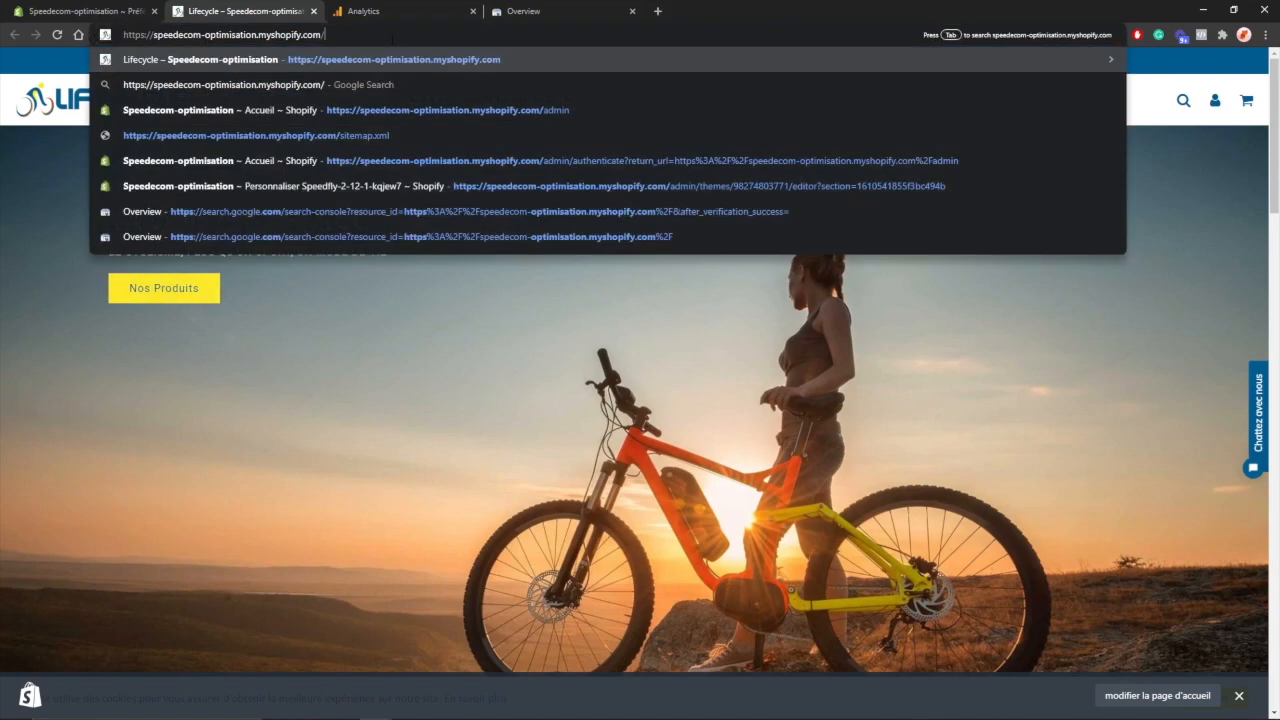
type("sitemap.xml")
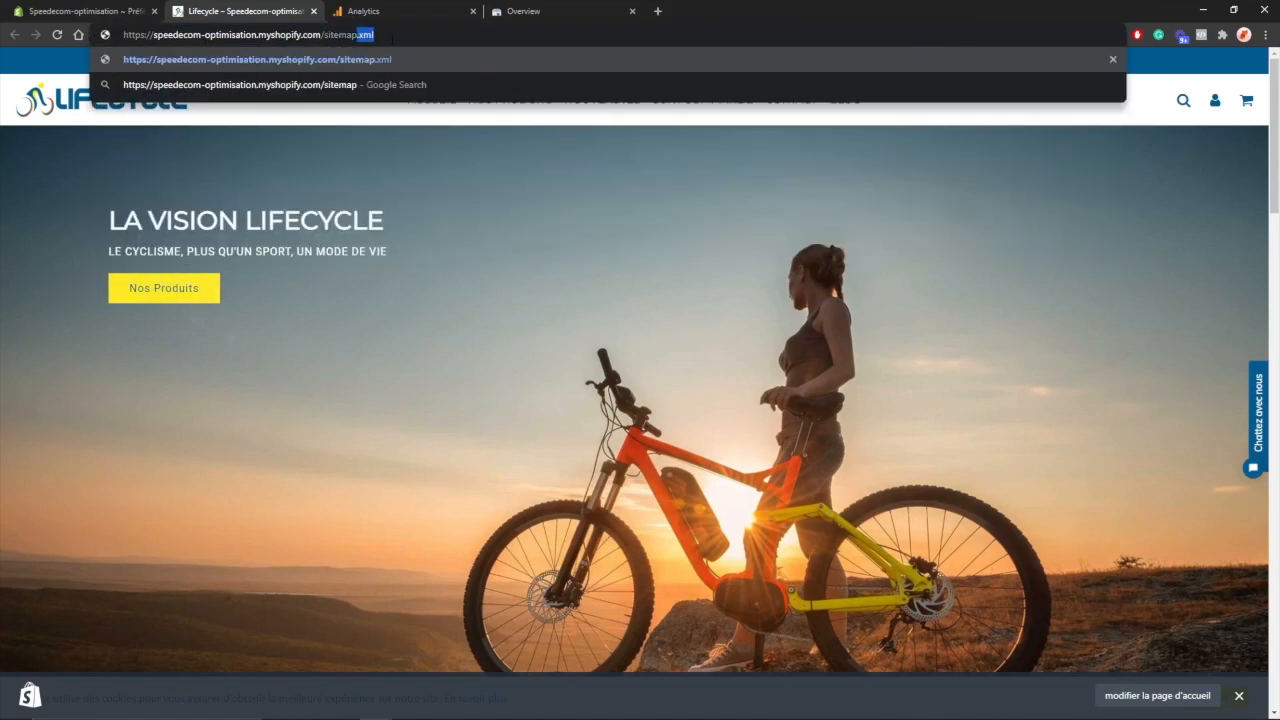
key("Return")
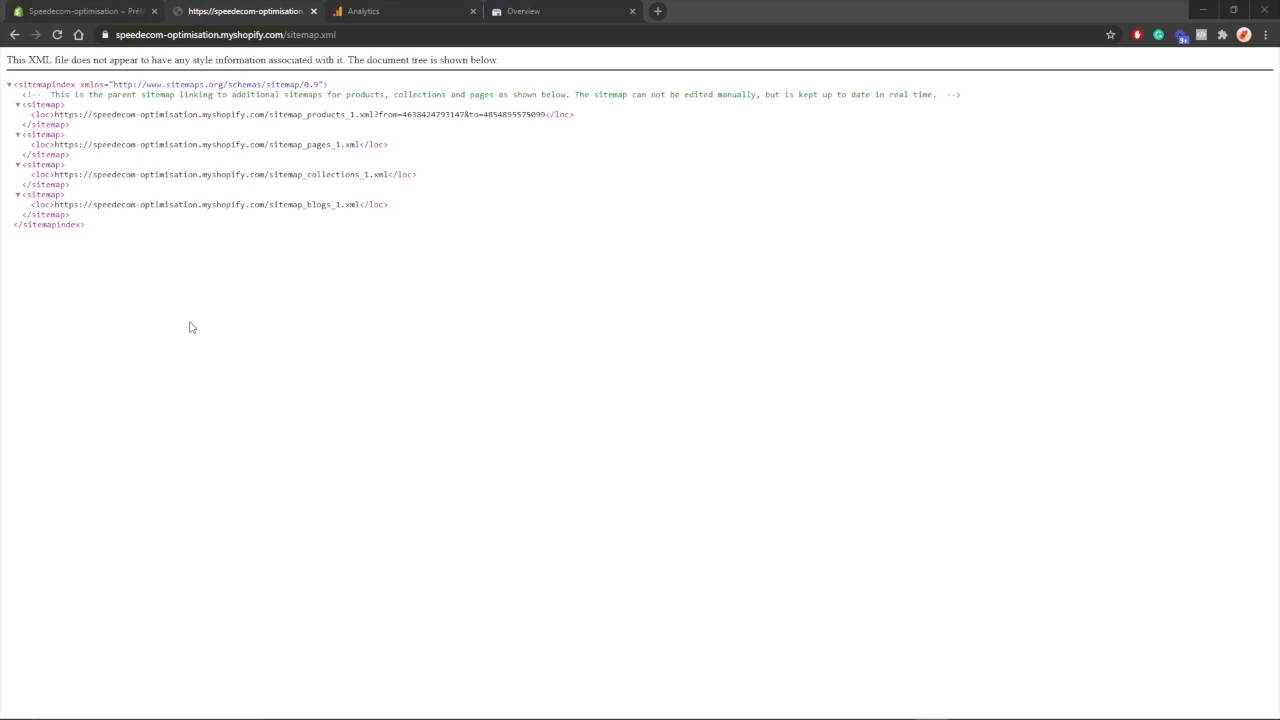
Step: Copy the full sitemap_products_1.xml URL from the sitemap and submit it as a new sitemap in Search Console
left_click(541, 115)
left_click_drag(543, 115, 54, 116)
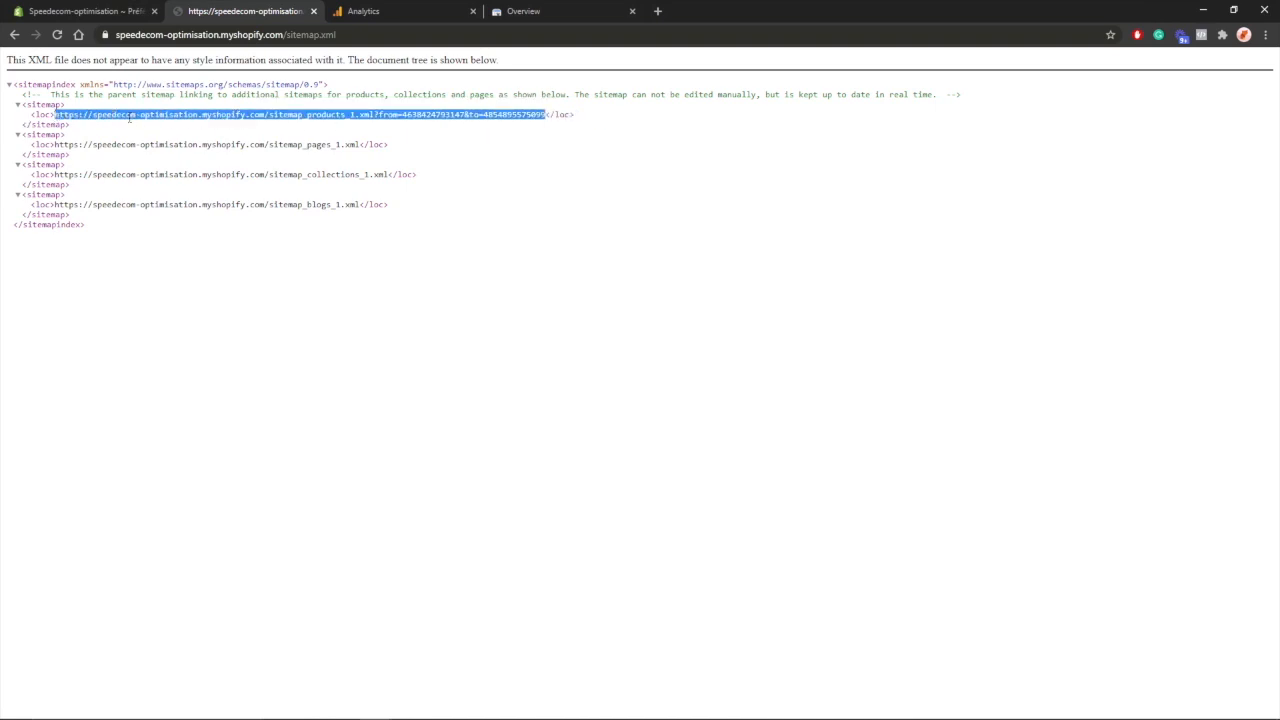
left_click(525, 11)
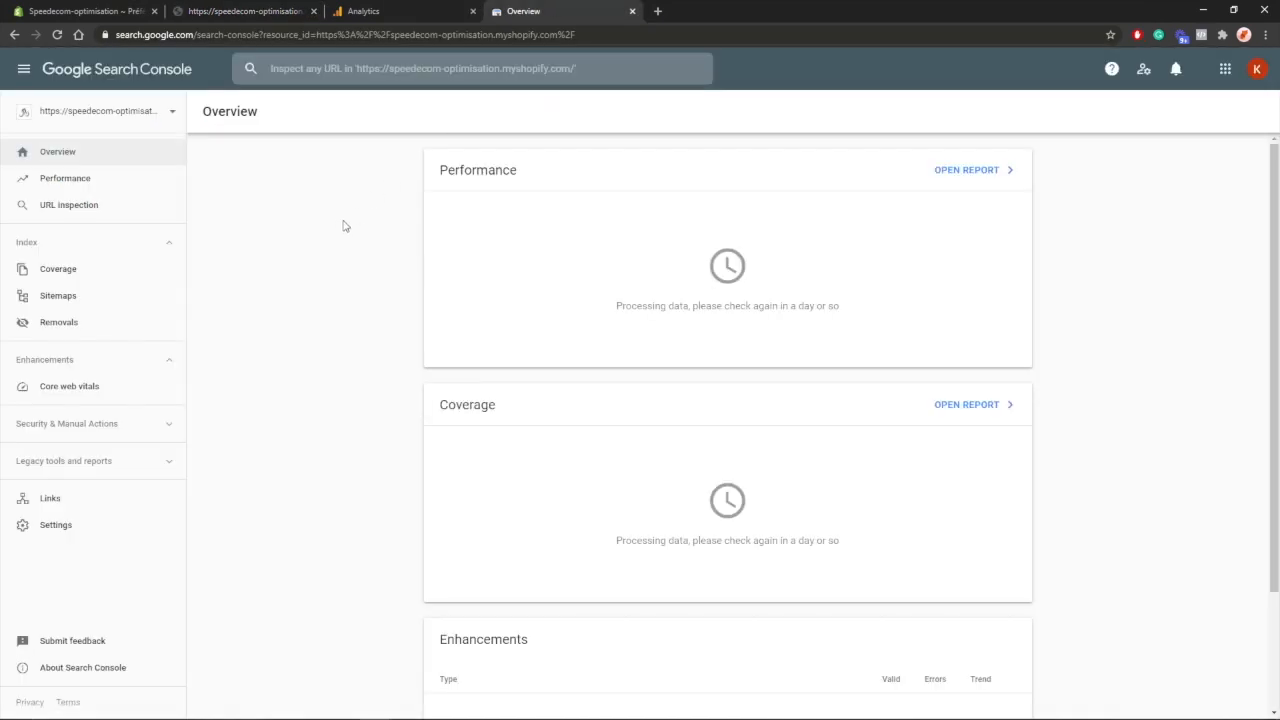
left_click(101, 296)
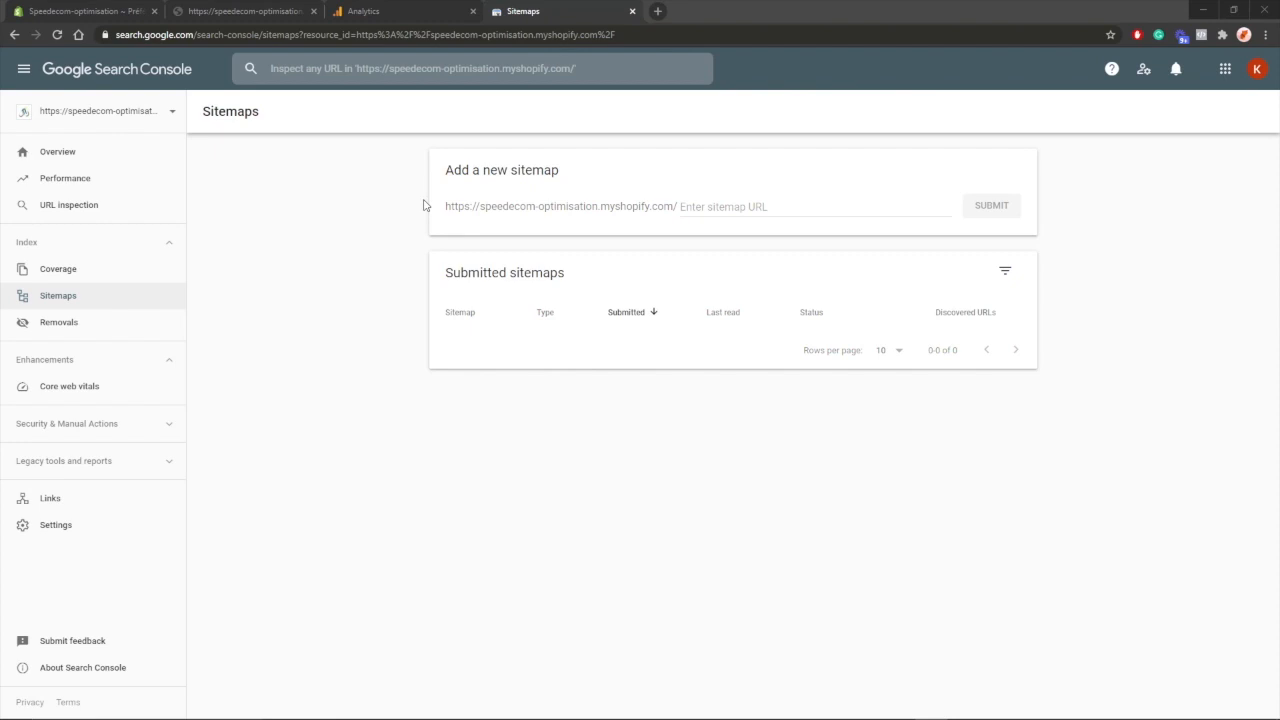
left_click(696, 208)
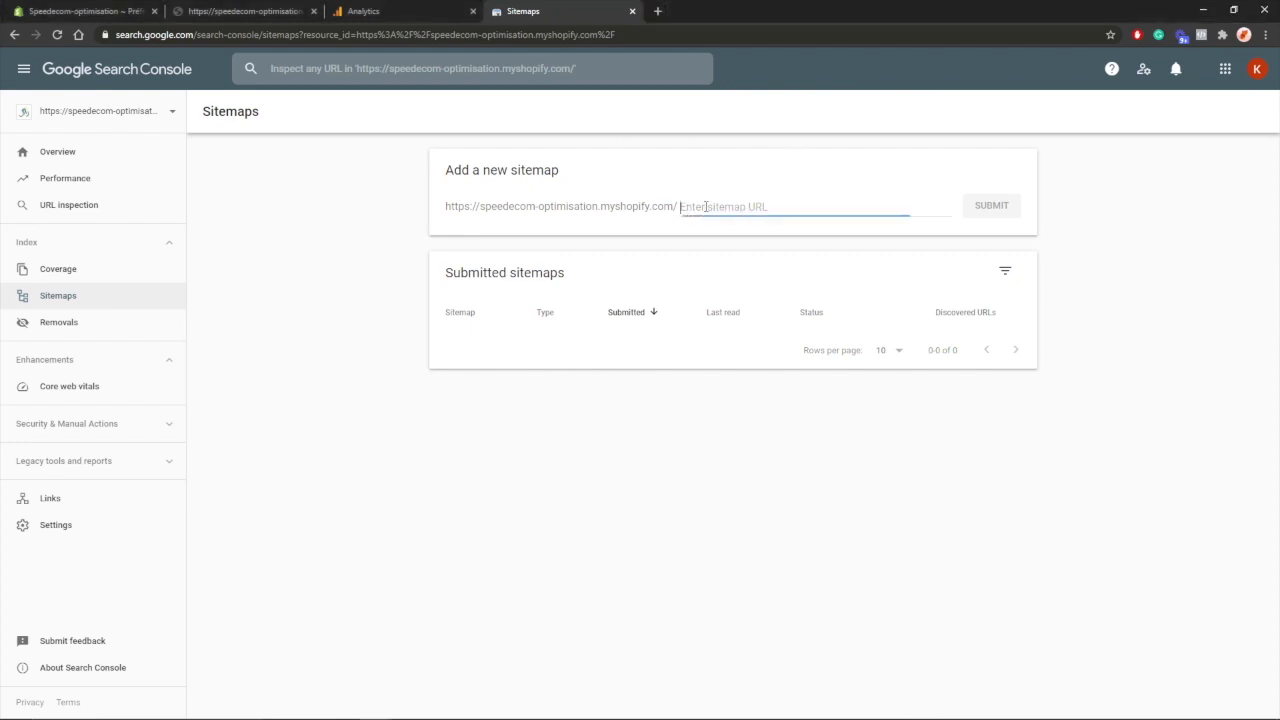
key("ctrl+v")
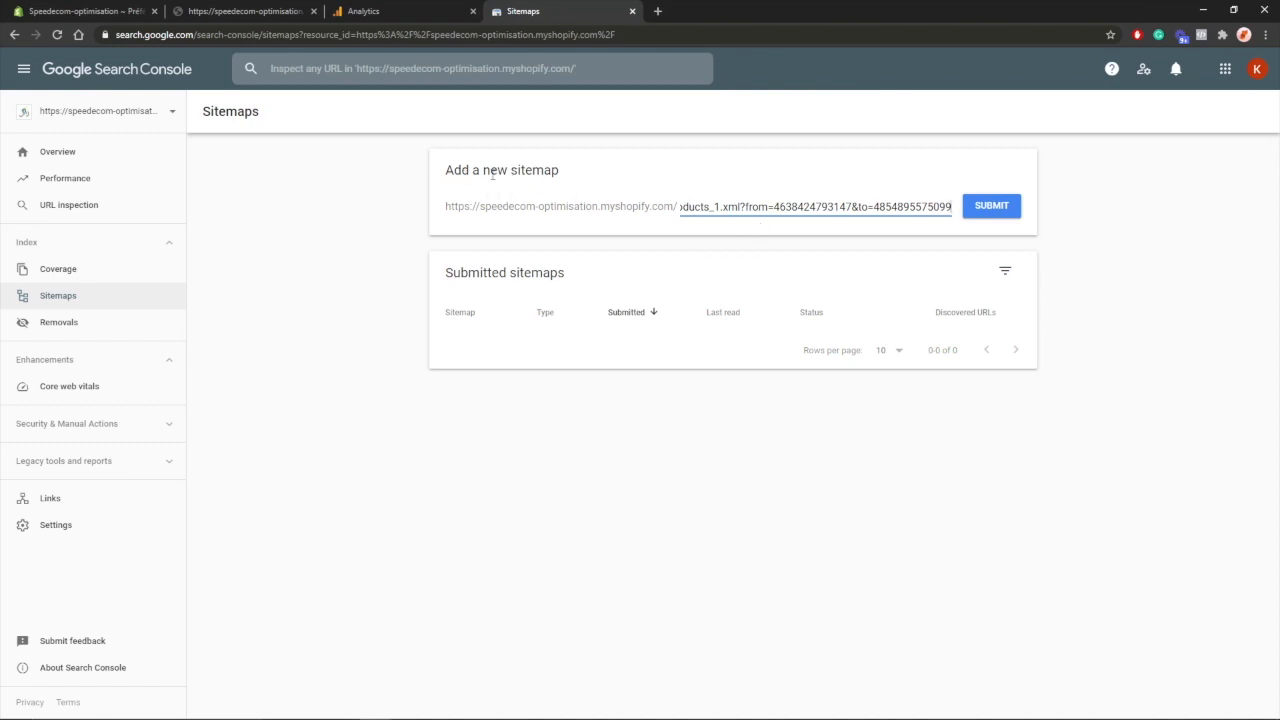
left_click(986, 213)
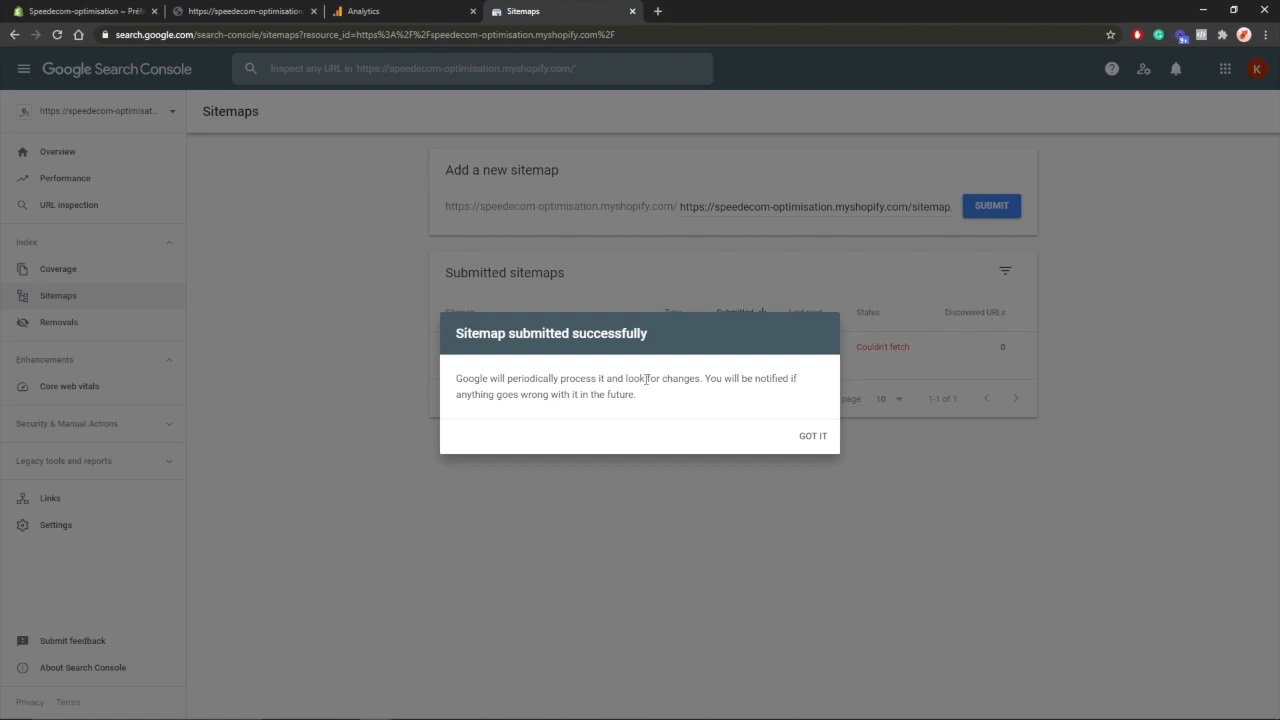
left_click(811, 434)
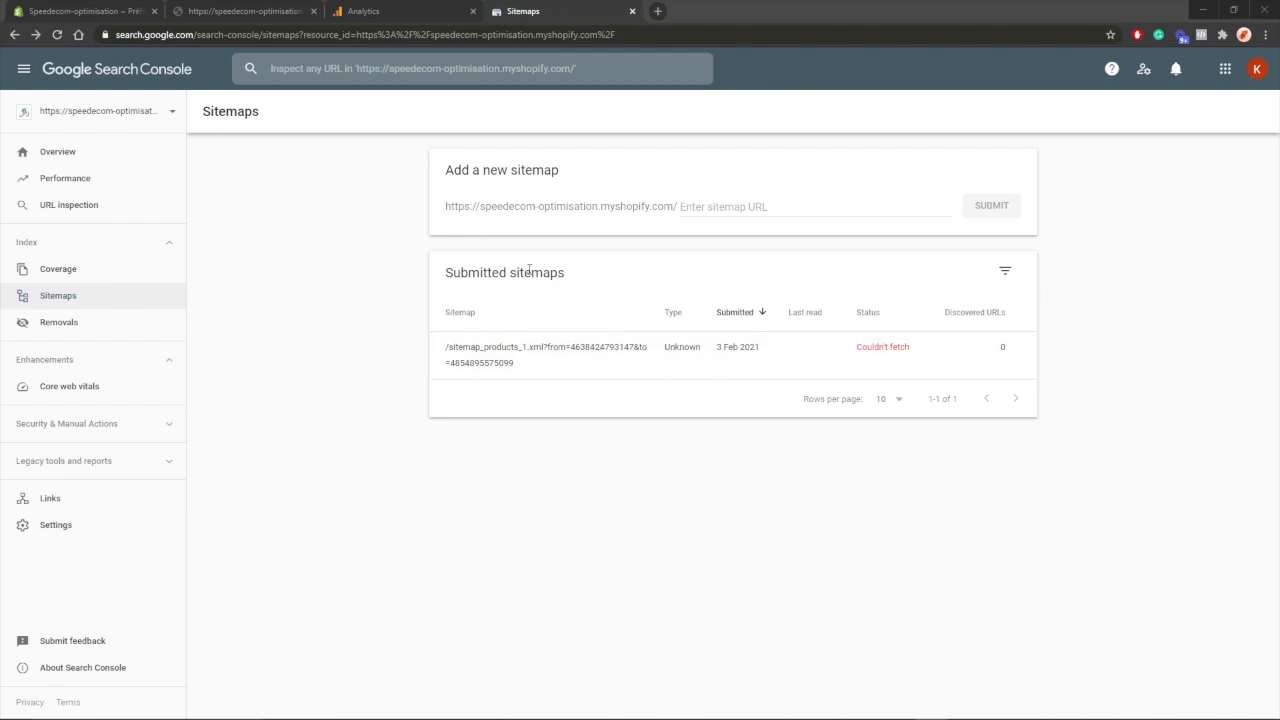
Step: Compare the store's sitemap.xml entries with the submitted sitemaps in Search Console and return to the property overview
left_click(282, 8)
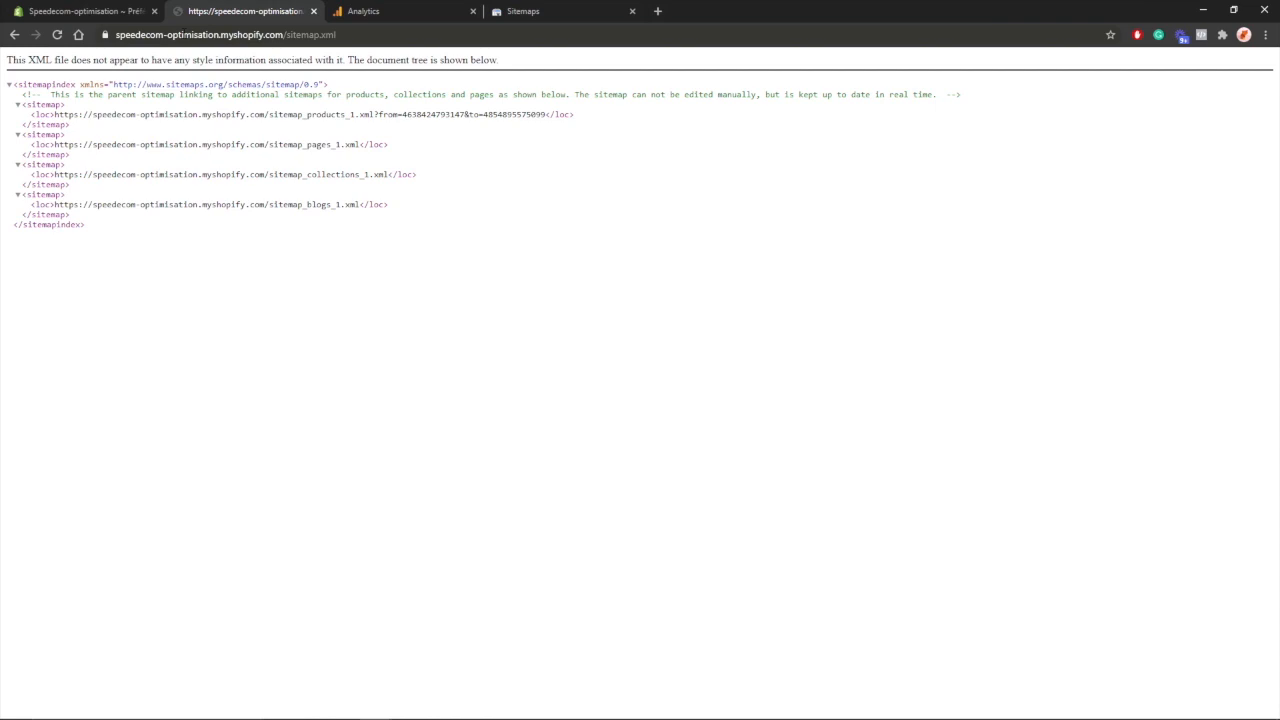
left_click(590, 10)
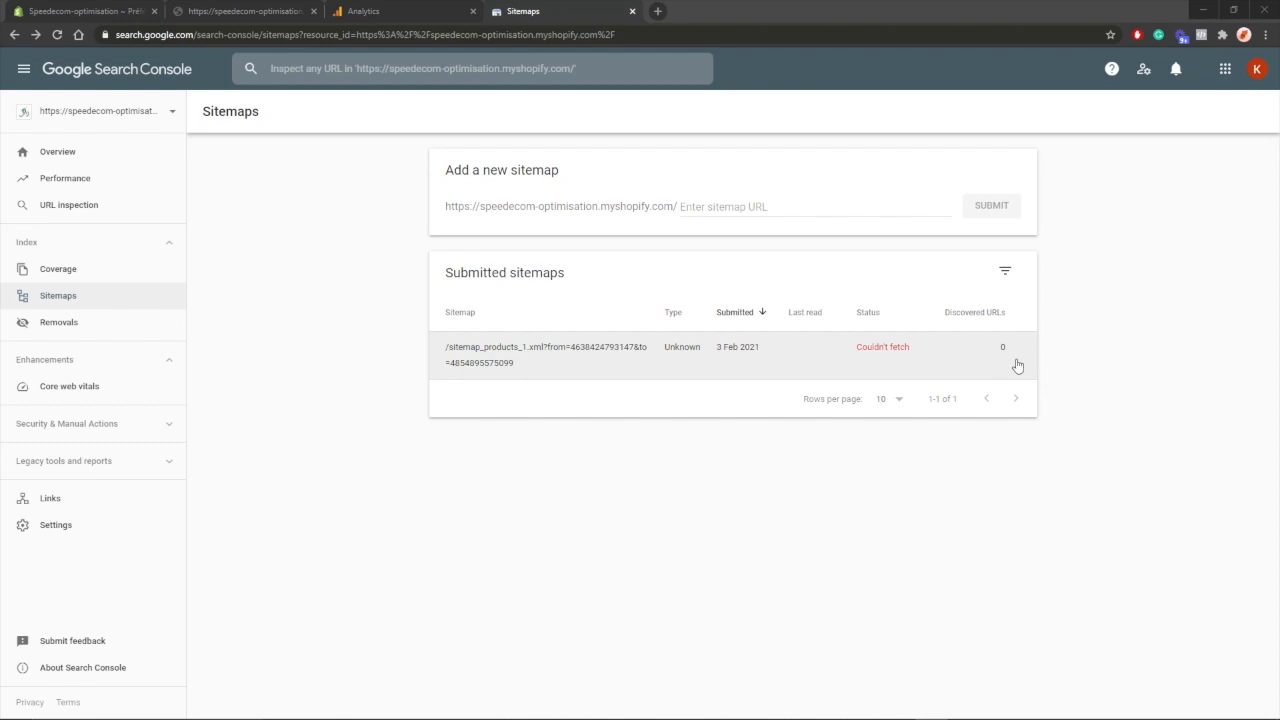
left_click(292, 11)
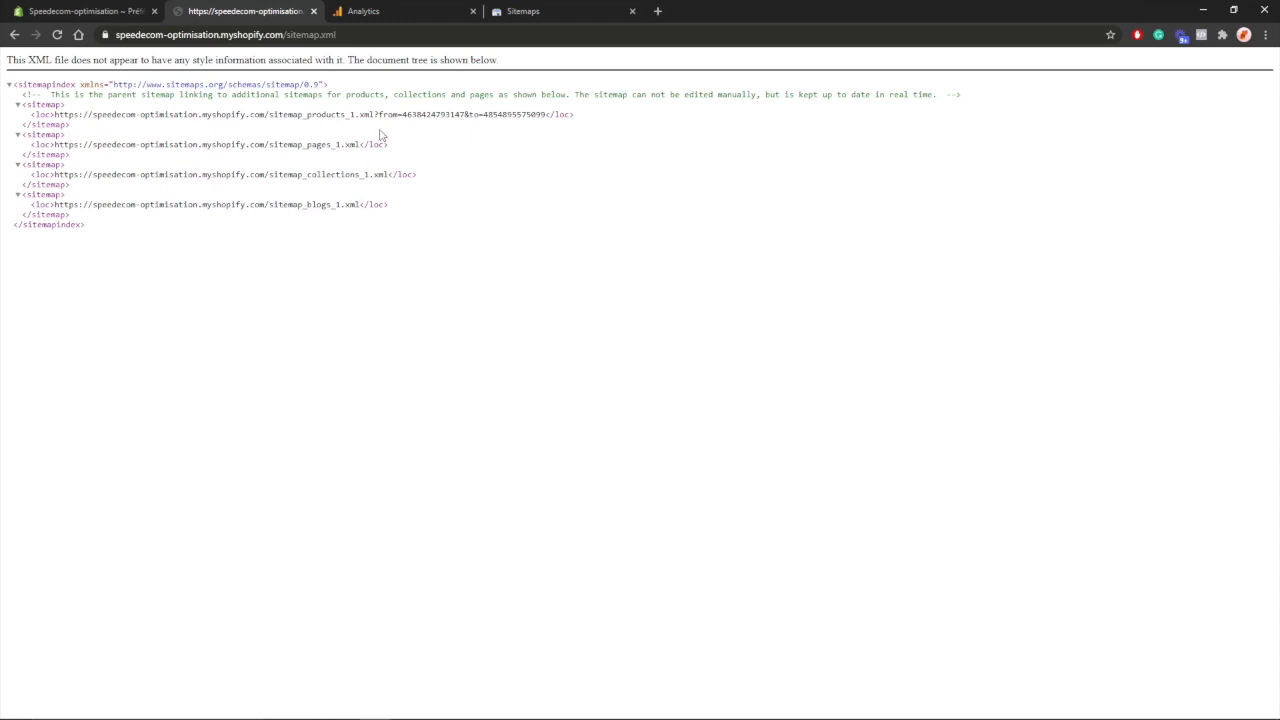
left_click(605, 9)
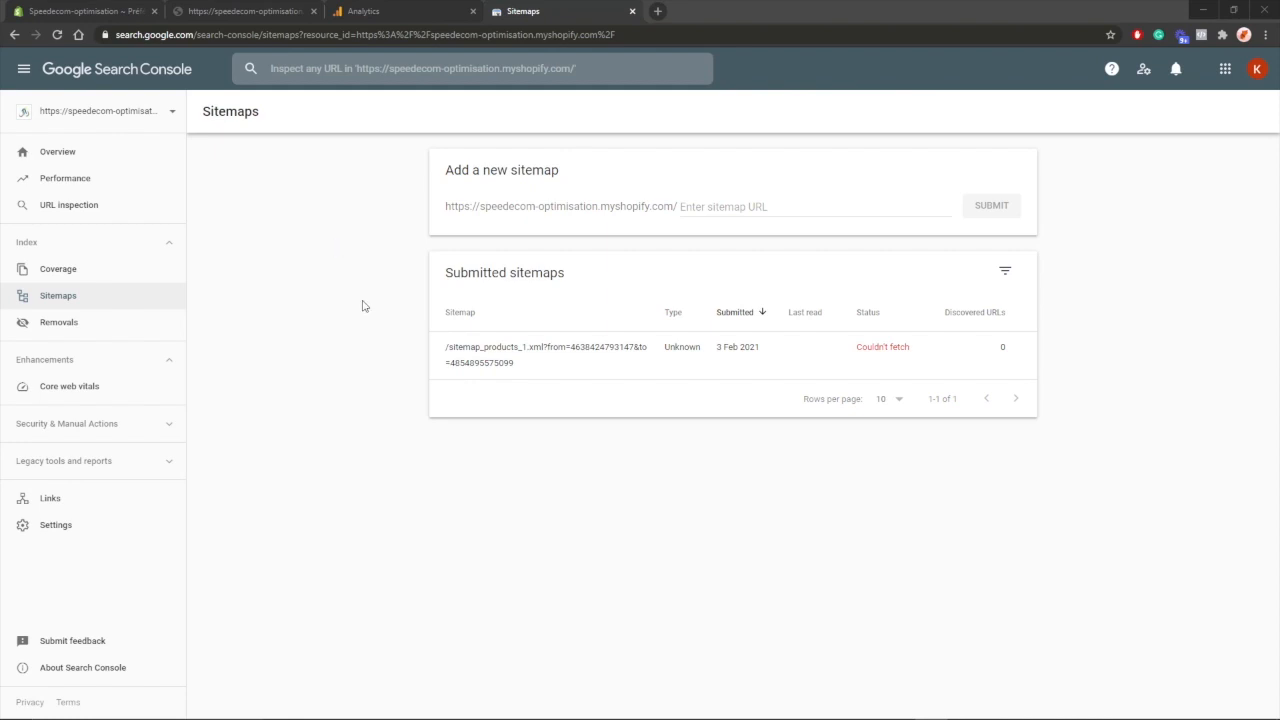
left_click(130, 152)
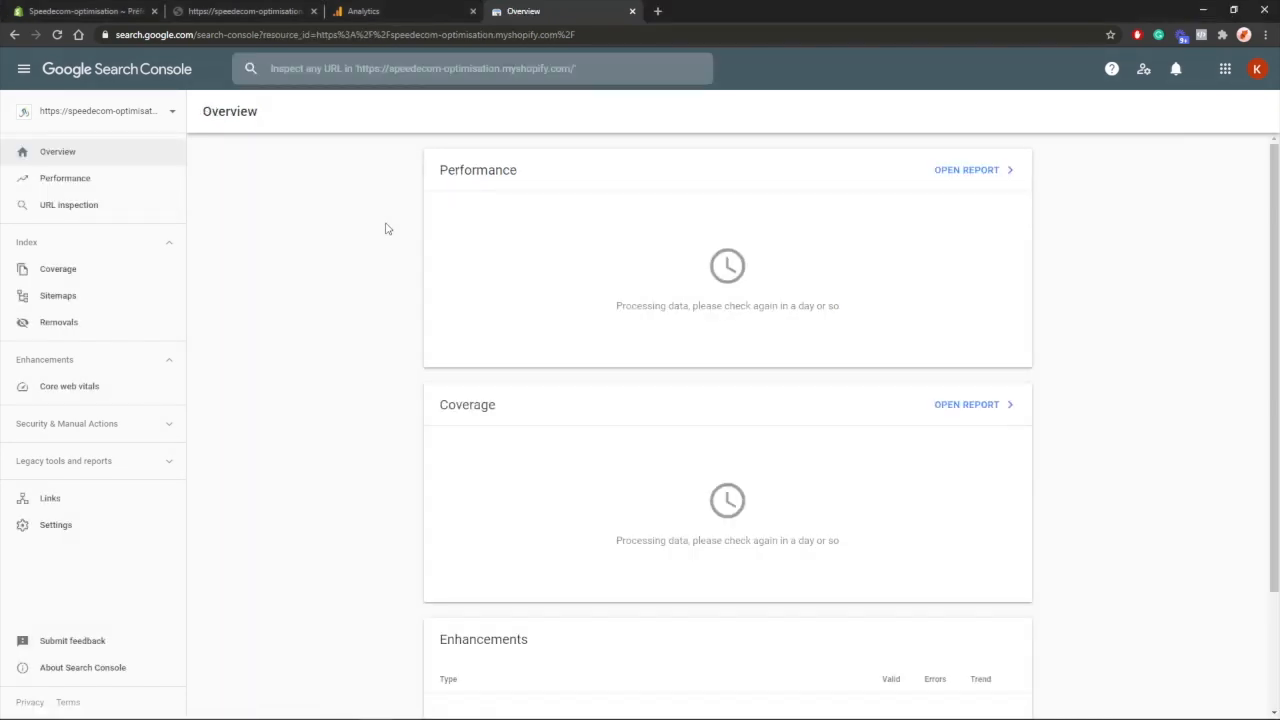